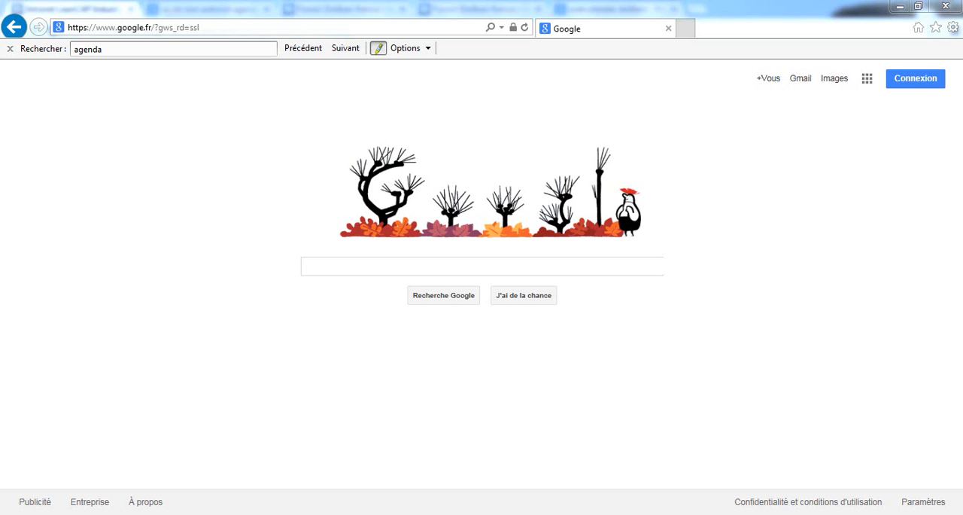
Step: Go to the LeanCAP Industries intranet at intranet.leancap-industries.com
{"action": "left_click", "coordinate": [163, 31]}
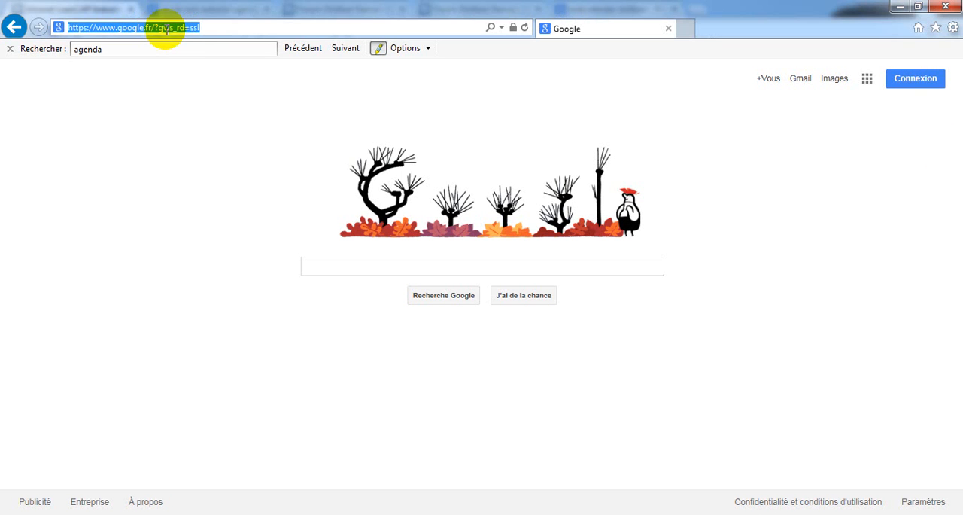
{"action": "type", "text": "intranet.leancap-industries.com/"}
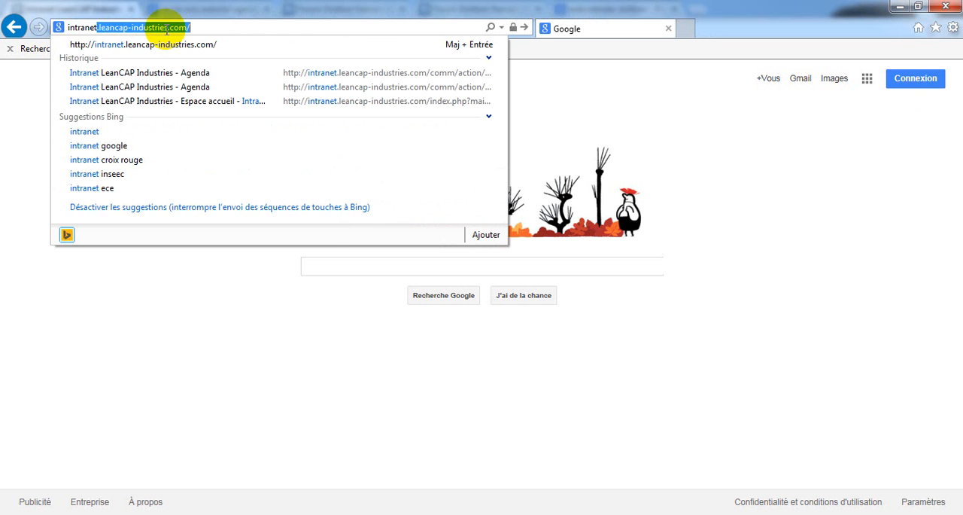
{"action": "key", "text": "Return"}
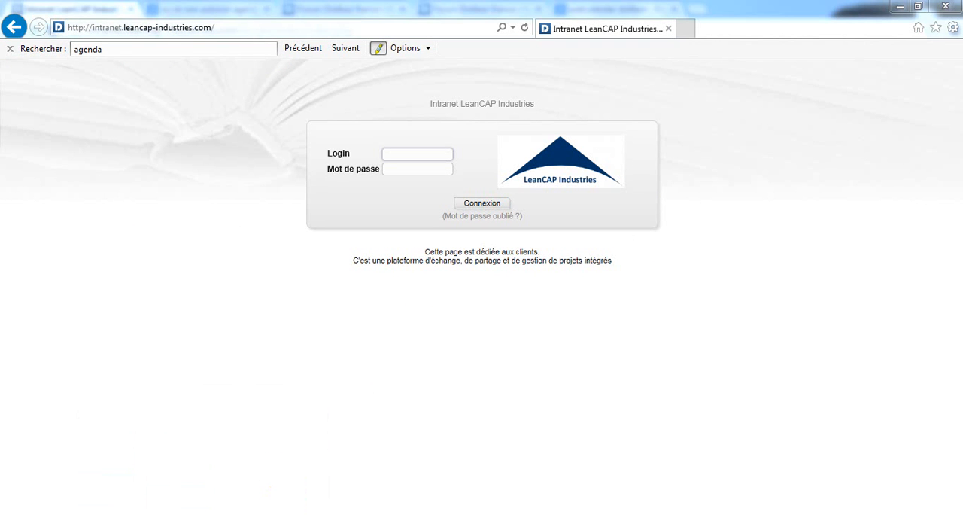
Step: Sign in to the intranet with the saved login and account password
{"action": "left_click", "coordinate": [408, 154]}
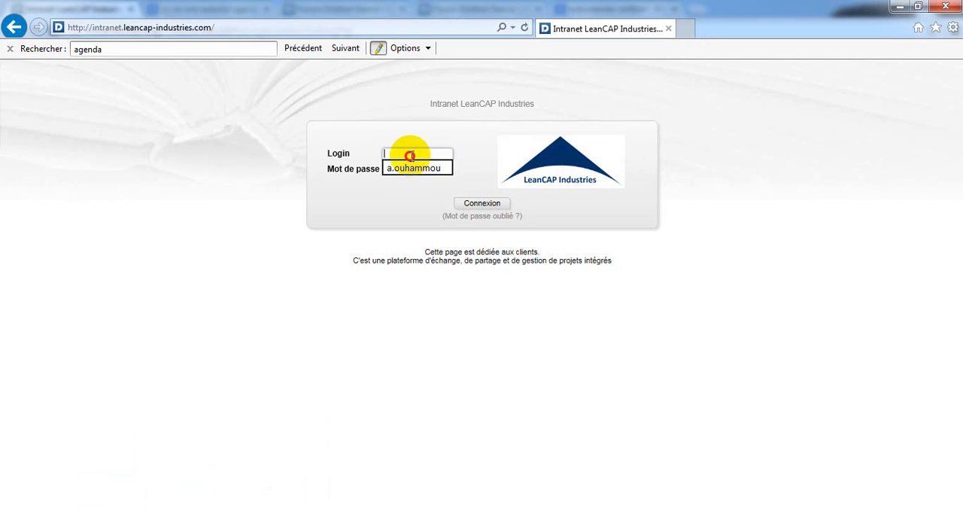
{"action": "left_click", "coordinate": [406, 163]}
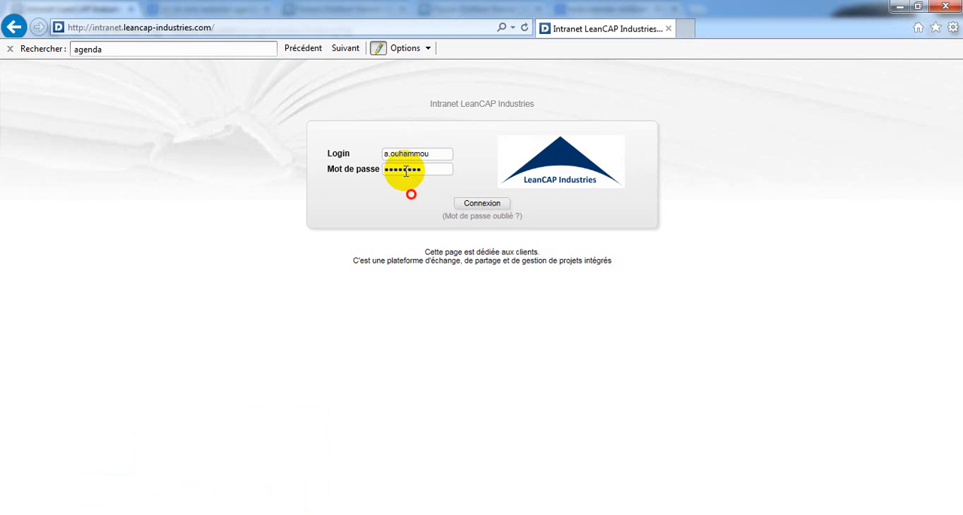
{"action": "left_click", "coordinate": [482, 203]}
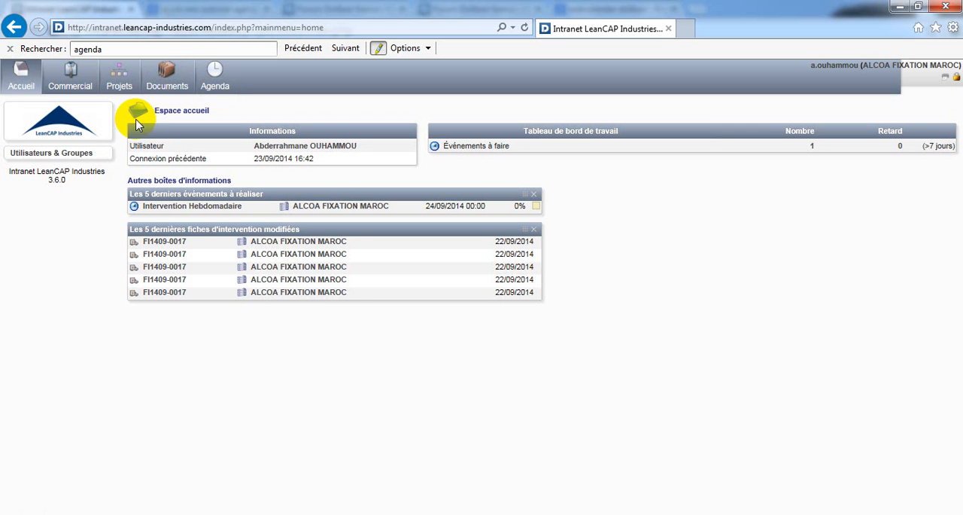
Step: Open intervention FI1409-0010 from the commercial interventions list and review its reference and description
{"action": "left_click", "coordinate": [76, 91]}
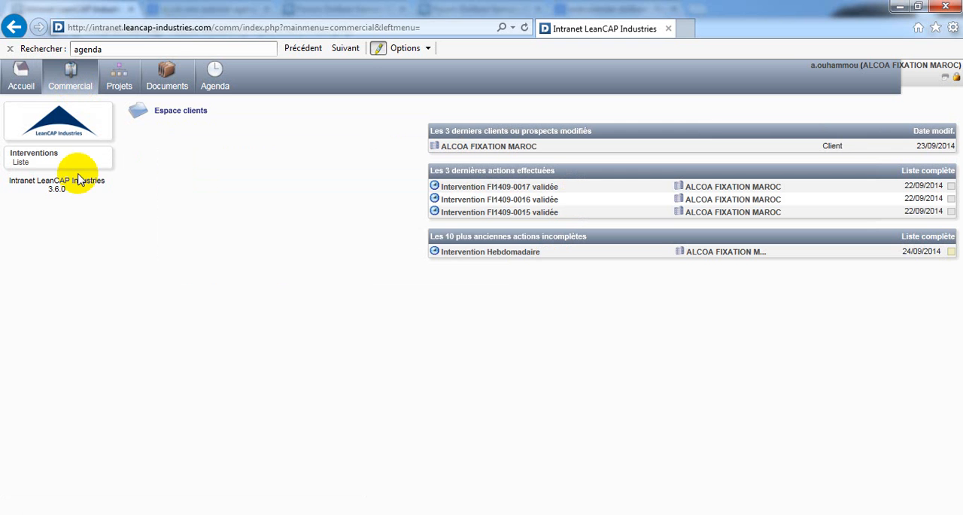
{"action": "left_click", "coordinate": [23, 166]}
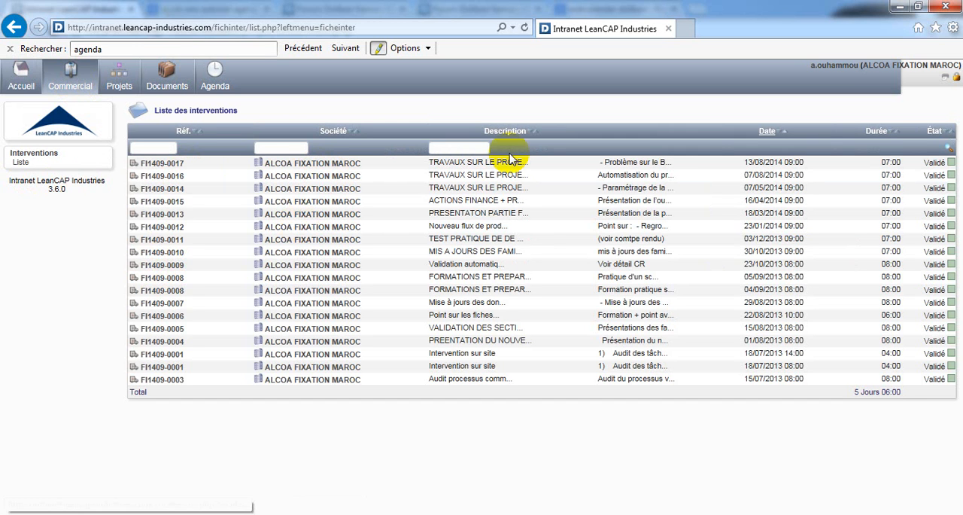
{"action": "left_click", "coordinate": [158, 256]}
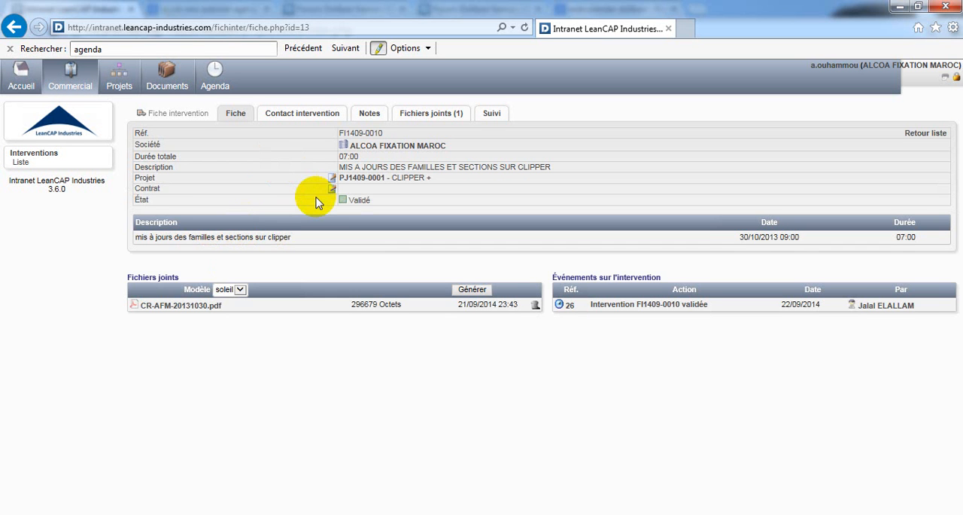
{"action": "left_click", "coordinate": [379, 134]}
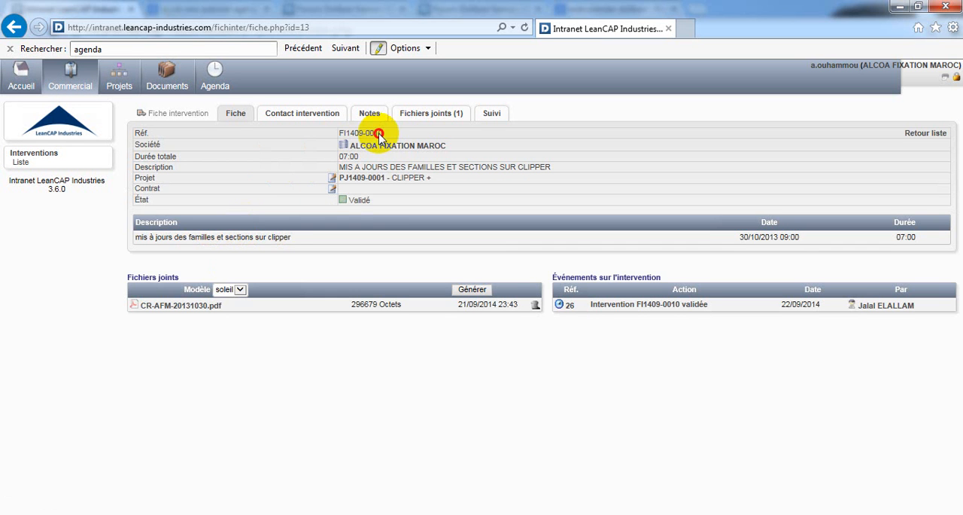
{"action": "left_click_drag", "start_coordinate": [378, 134], "coordinate": [347, 135]}
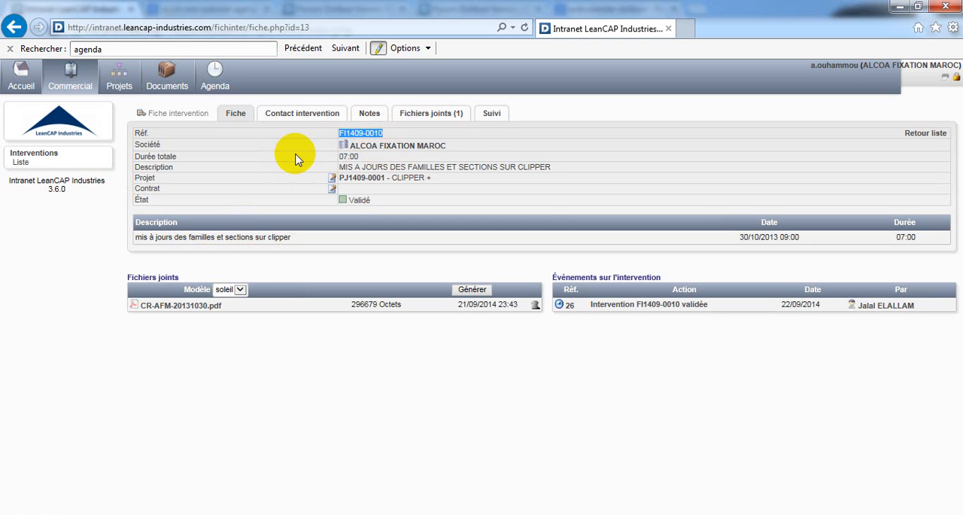
{"action": "left_click_drag", "start_coordinate": [416, 172], "coordinate": [339, 167]}
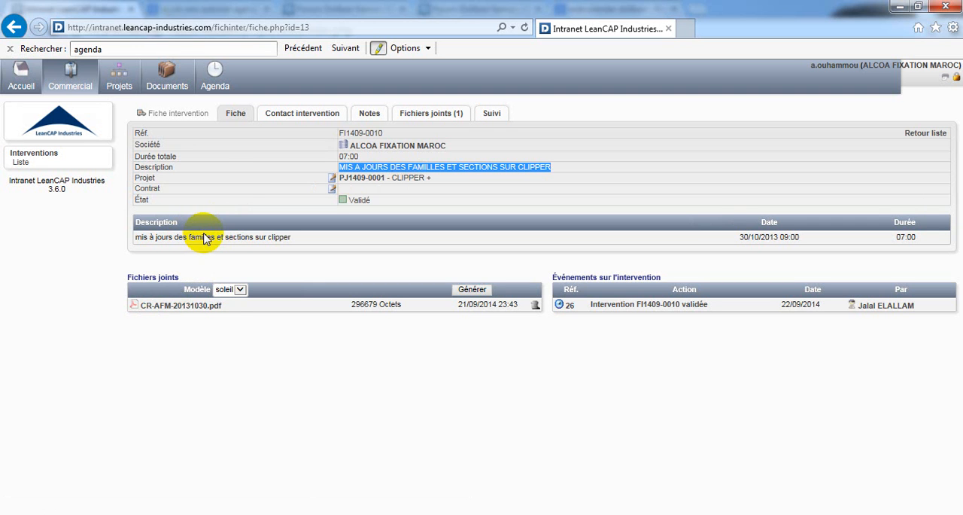
Step: Review the contacts, notes and attached files of intervention FI1409-0010
{"action": "left_click", "coordinate": [293, 115]}
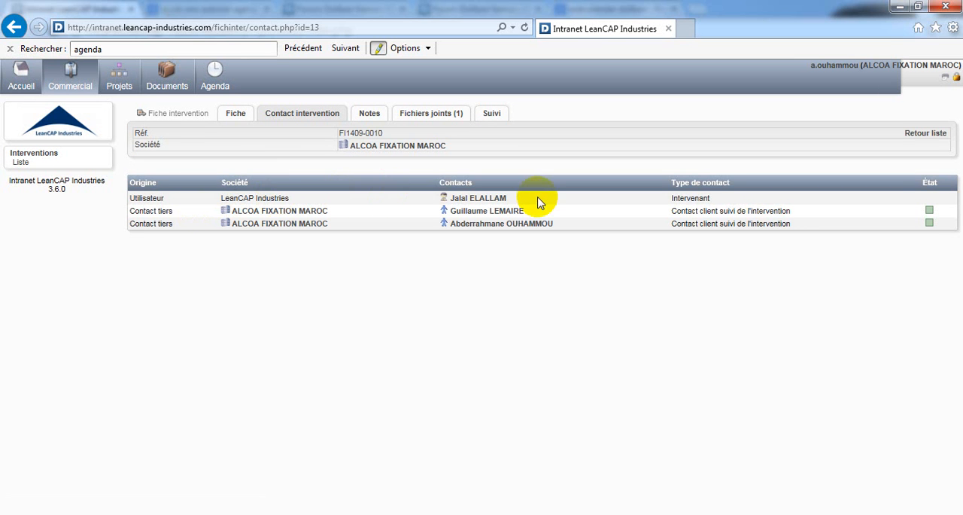
{"action": "left_click_drag", "start_coordinate": [538, 201], "coordinate": [454, 203]}
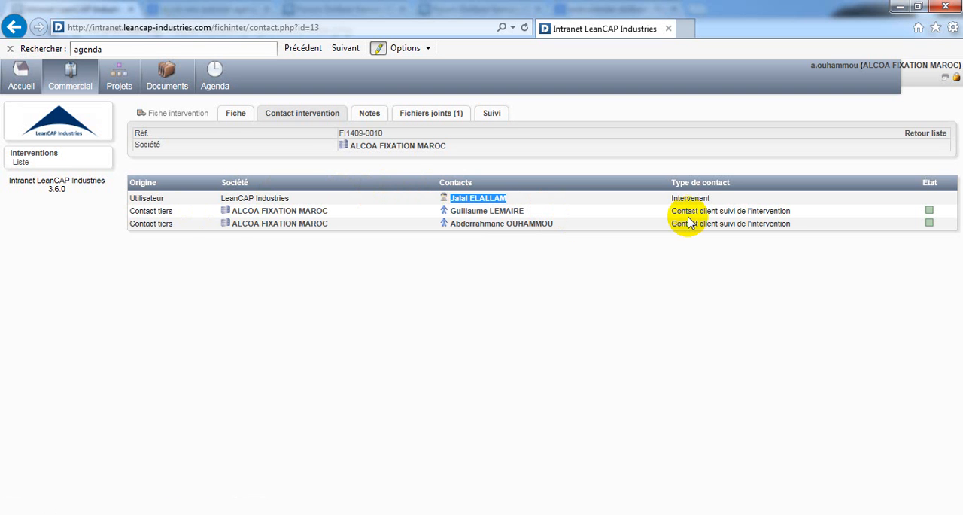
{"action": "left_click", "coordinate": [366, 117]}
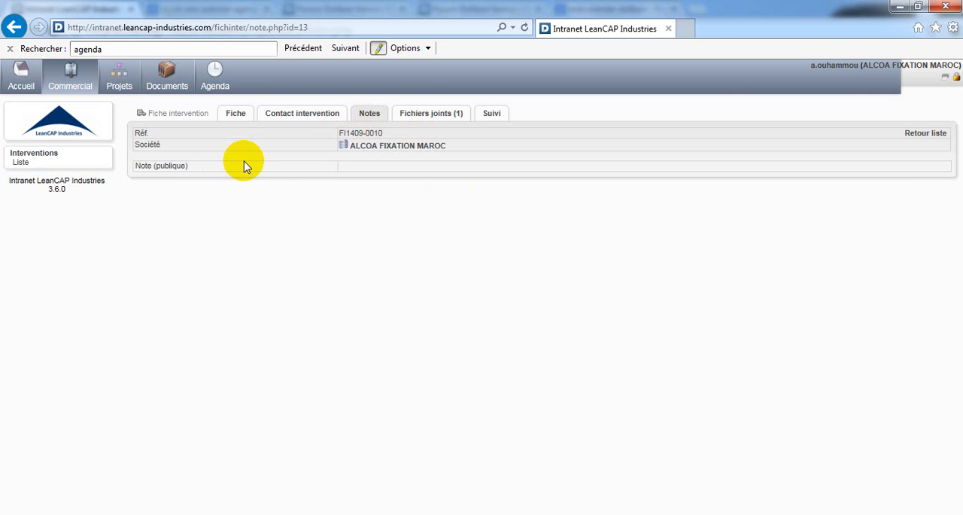
{"action": "left_click", "coordinate": [427, 117]}
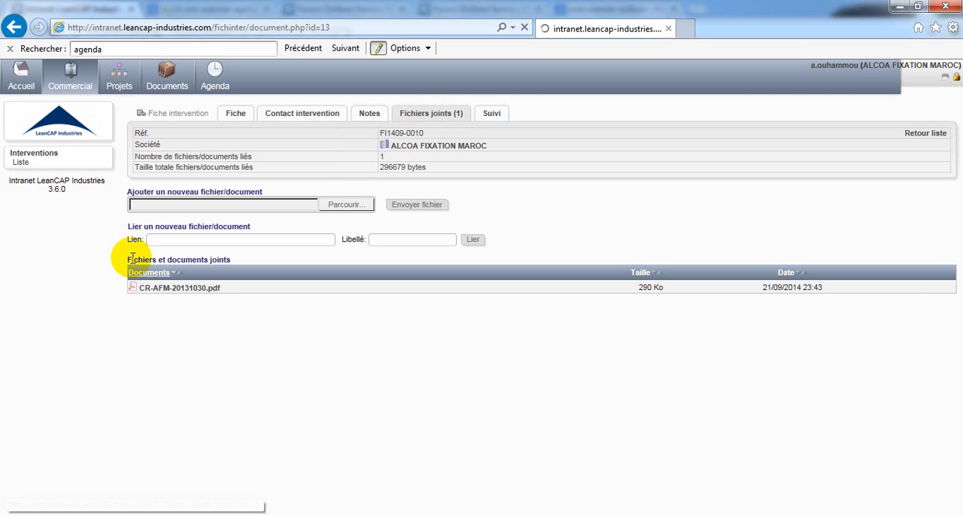
Step: Open the attached report CR-AFM-20131030.pdf in Adobe Reader, read through its first pages and close it
{"action": "left_click", "coordinate": [178, 289]}
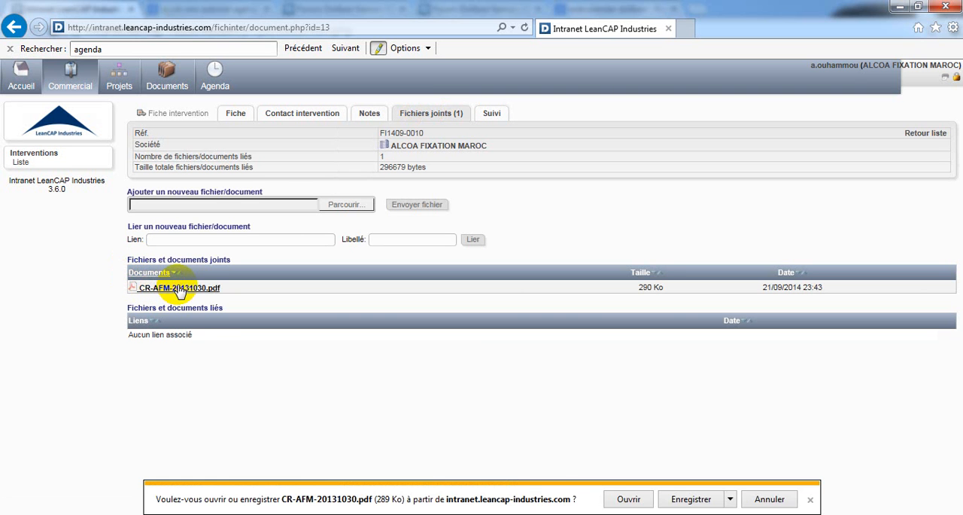
{"action": "left_click", "coordinate": [629, 496]}
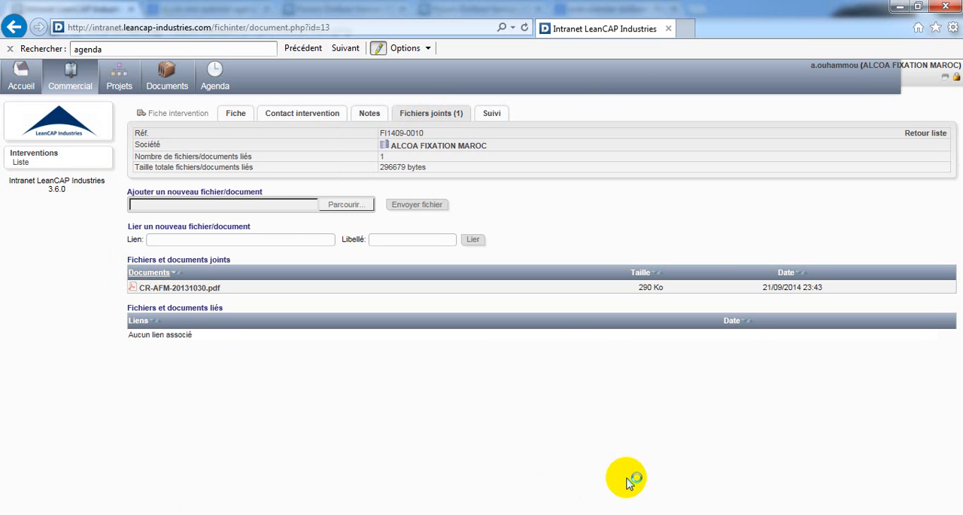
{"action": "scroll", "coordinate": [532, 271], "scroll_direction": "down", "scroll_amount": 5}
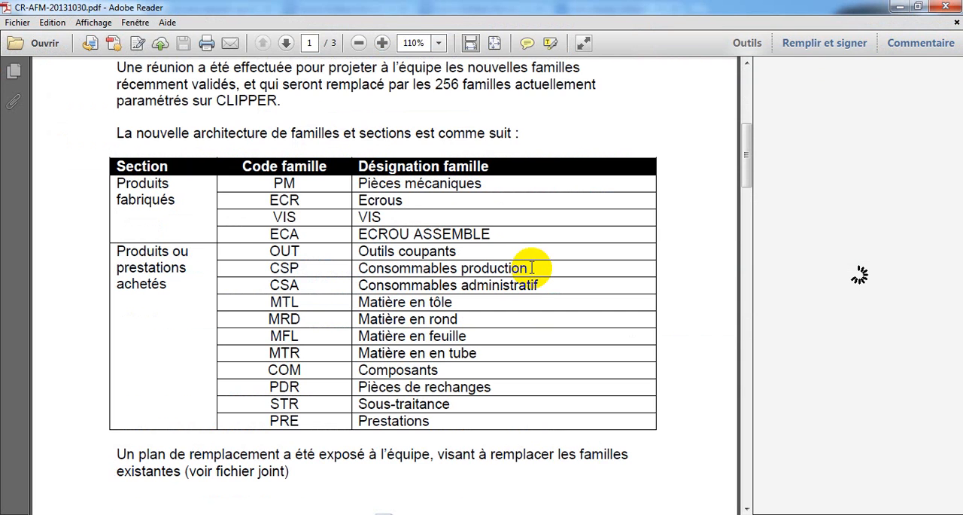
{"action": "scroll", "coordinate": [532, 268], "scroll_direction": "down", "scroll_amount": 12}
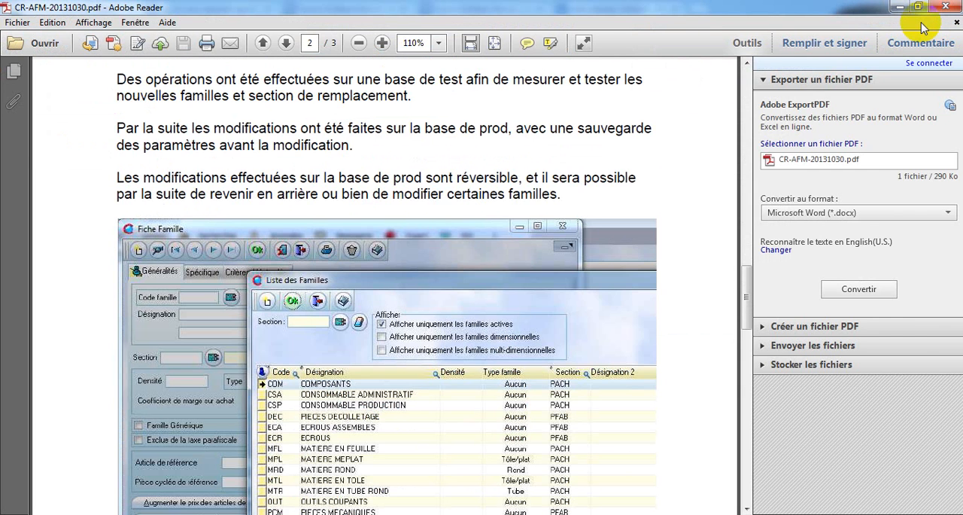
{"action": "left_click", "coordinate": [945, 7]}
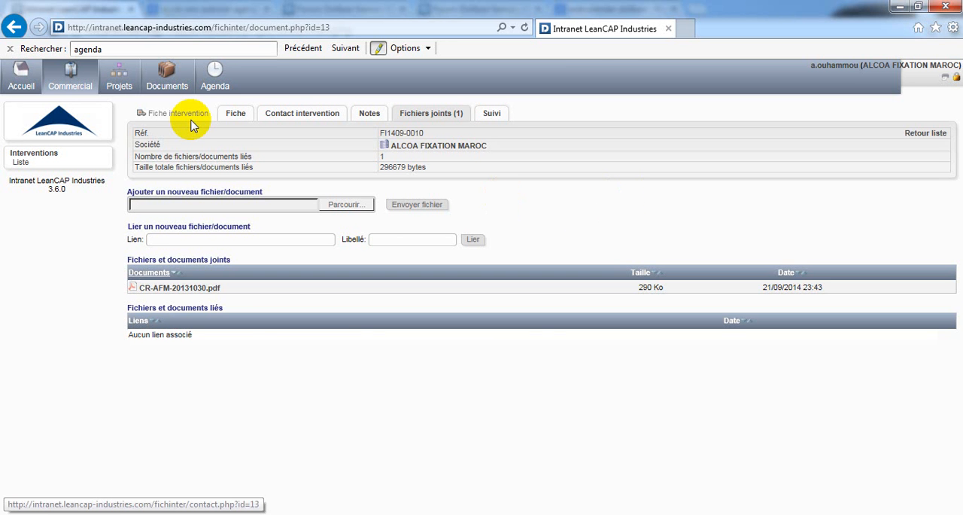
Step: Return to the interventions list, check the intervention dates, and review the detailed description of intervention FI1409-0013
{"action": "left_click", "coordinate": [17, 164]}
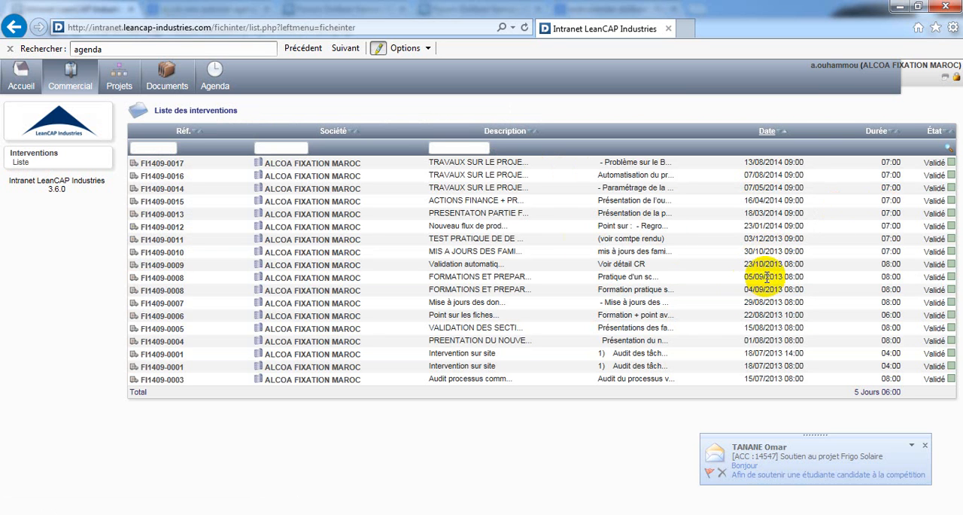
{"action": "left_click_drag", "start_coordinate": [743, 265], "coordinate": [804, 266]}
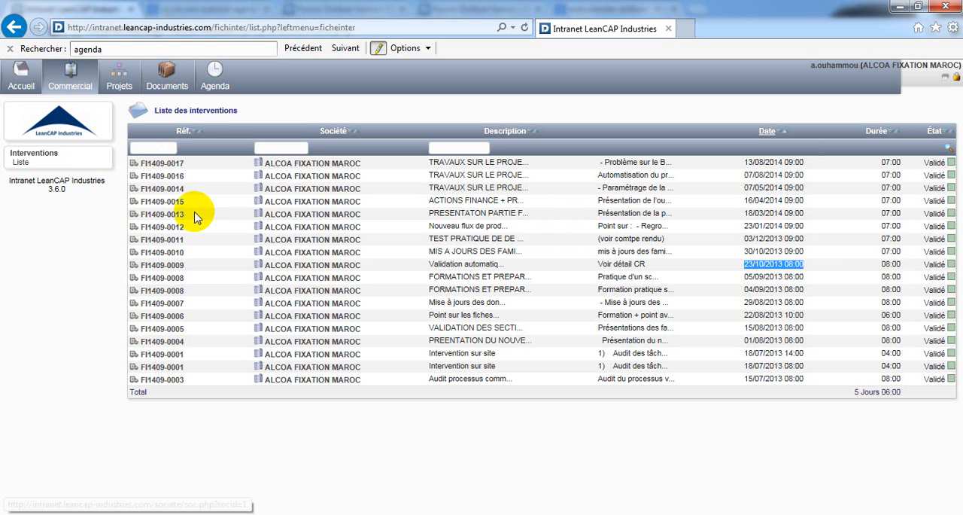
{"action": "left_click", "coordinate": [167, 216]}
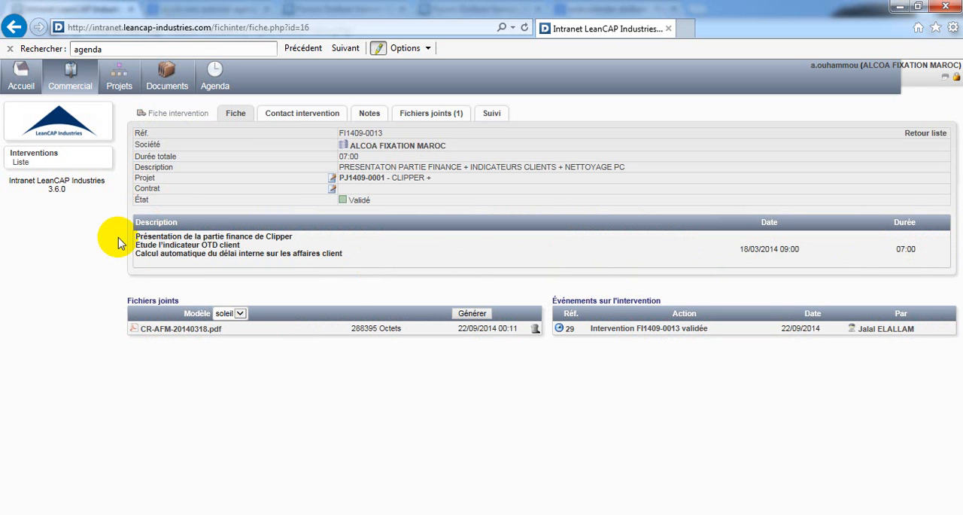
{"action": "left_click_drag", "start_coordinate": [136, 238], "coordinate": [364, 265]}
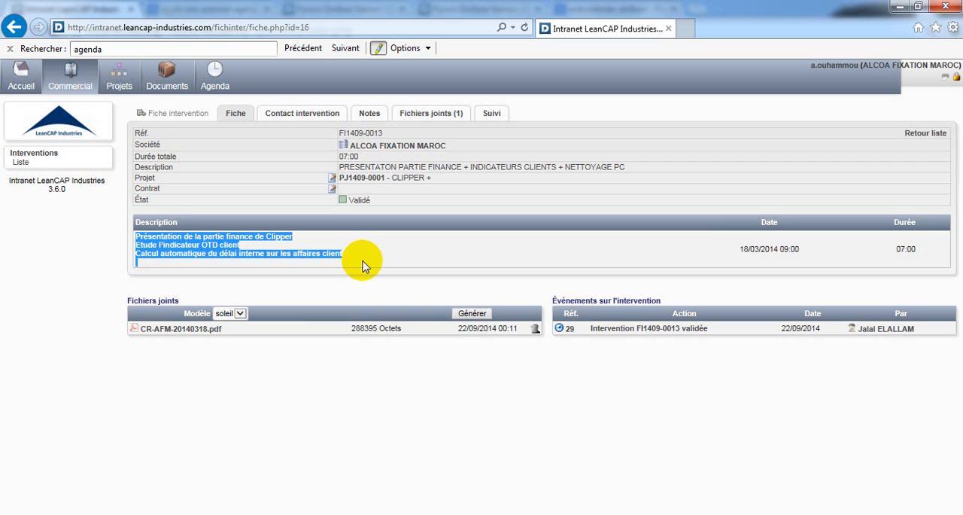
Step: Display the printable version of the interventions list, and return to the normal list
{"action": "left_click", "coordinate": [20, 162]}
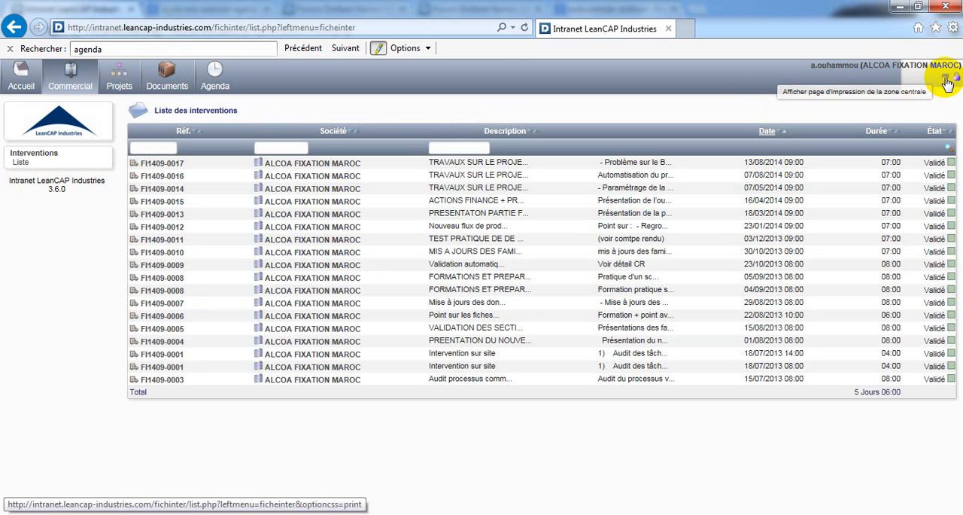
{"action": "left_click", "coordinate": [947, 81]}
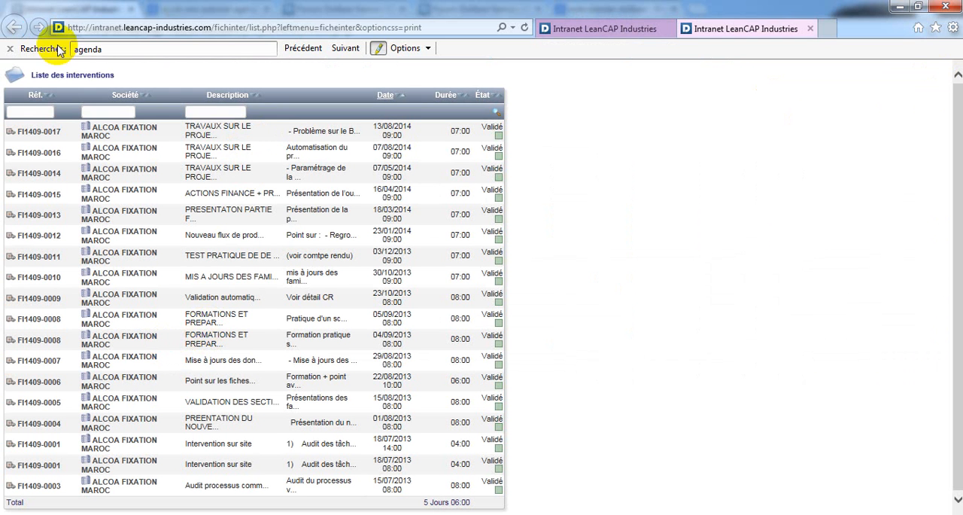
{"action": "left_click", "coordinate": [15, 28]}
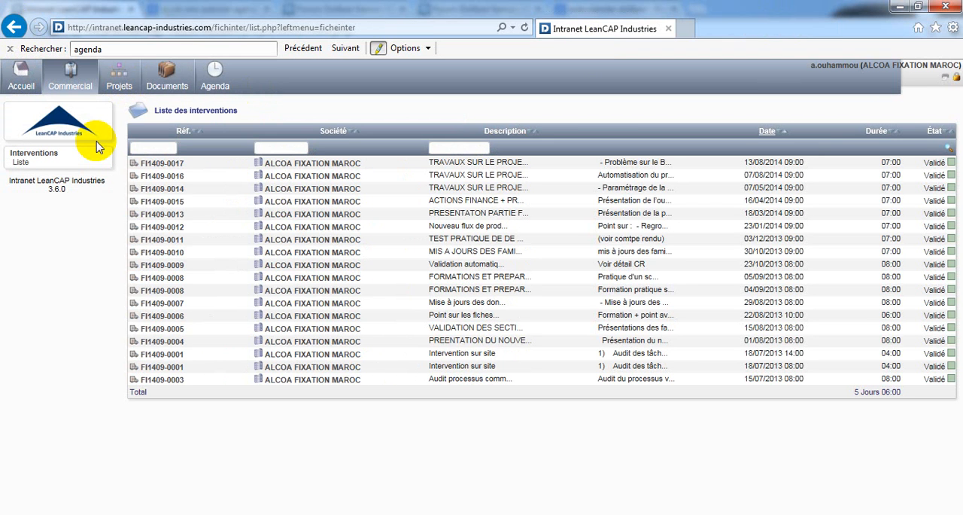
Step: Open project PJ1409-0001 CLIPPER + and review its contacts, associated objects, notes, attached files and tasks
{"action": "left_click", "coordinate": [122, 80]}
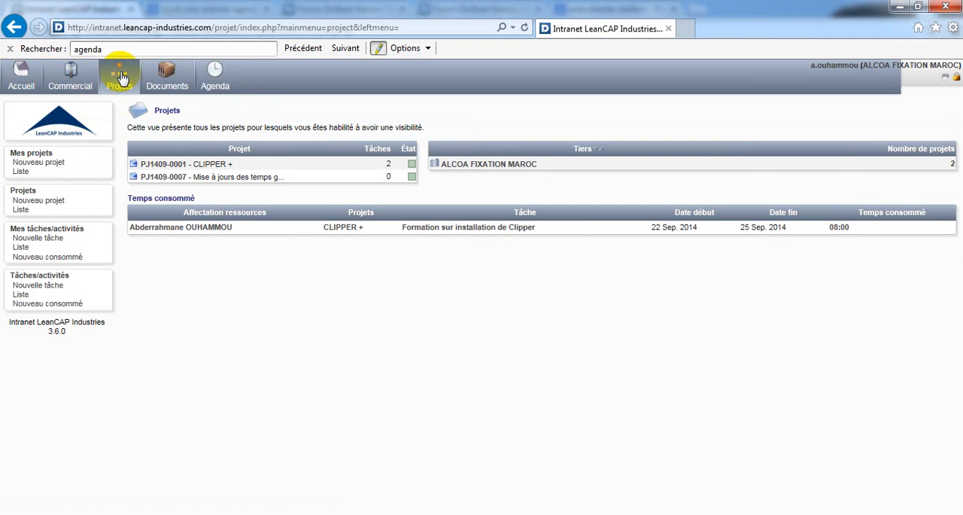
{"action": "left_click", "coordinate": [175, 164]}
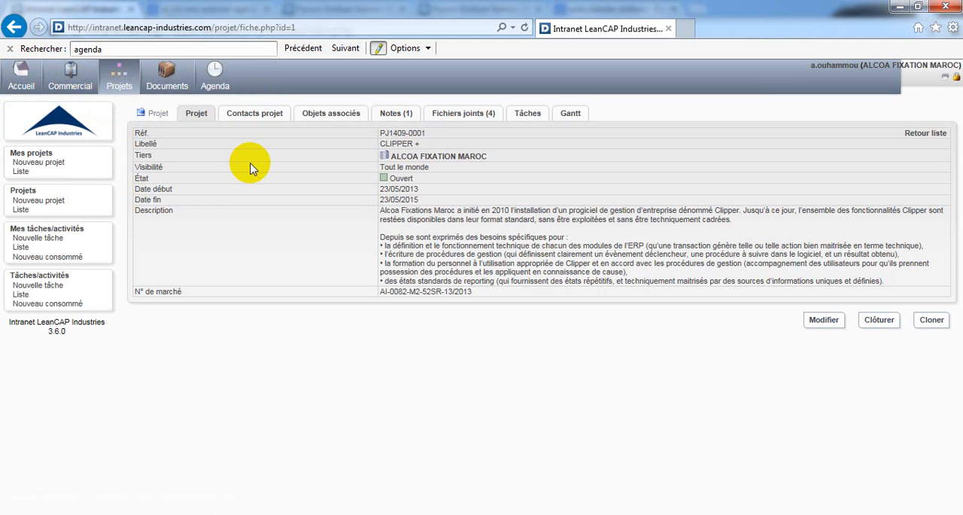
{"action": "left_click", "coordinate": [252, 119]}
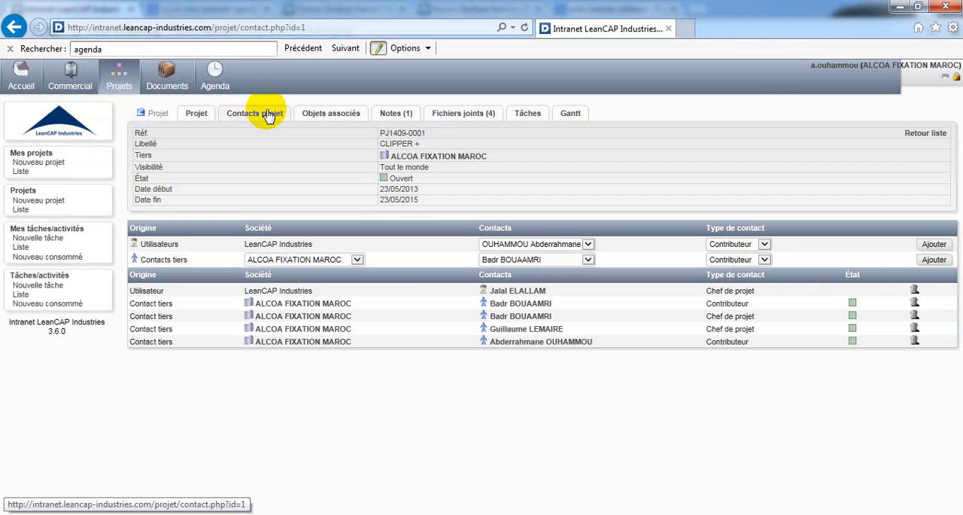
{"action": "left_click", "coordinate": [328, 118]}
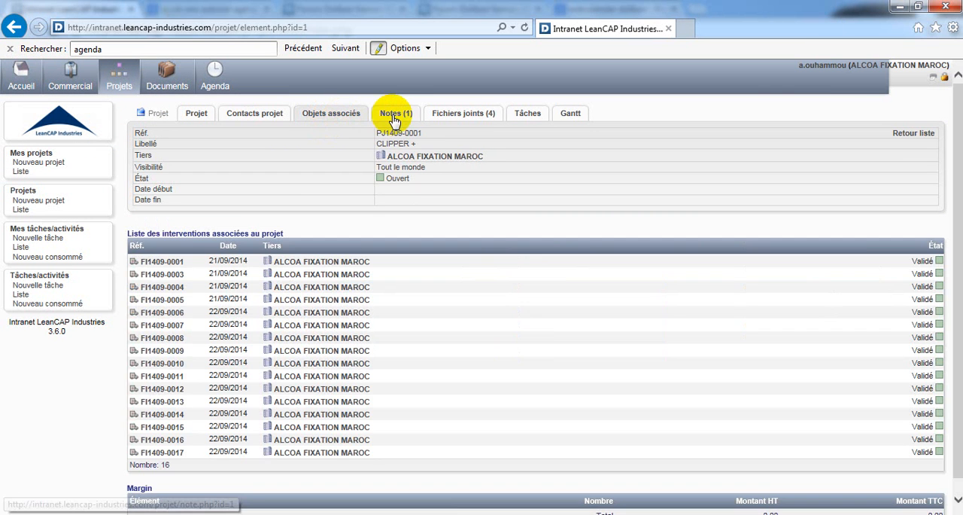
{"action": "left_click", "coordinate": [396, 117]}
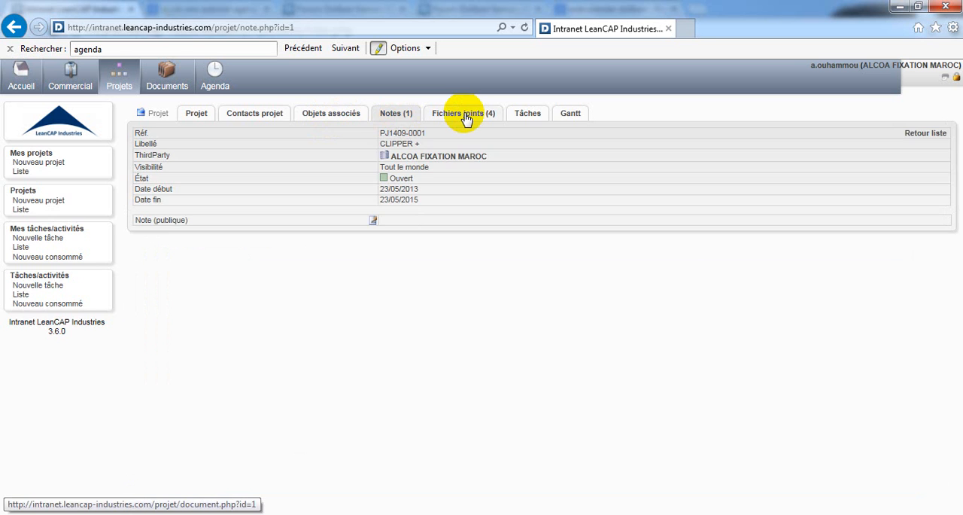
{"action": "left_click", "coordinate": [465, 118]}
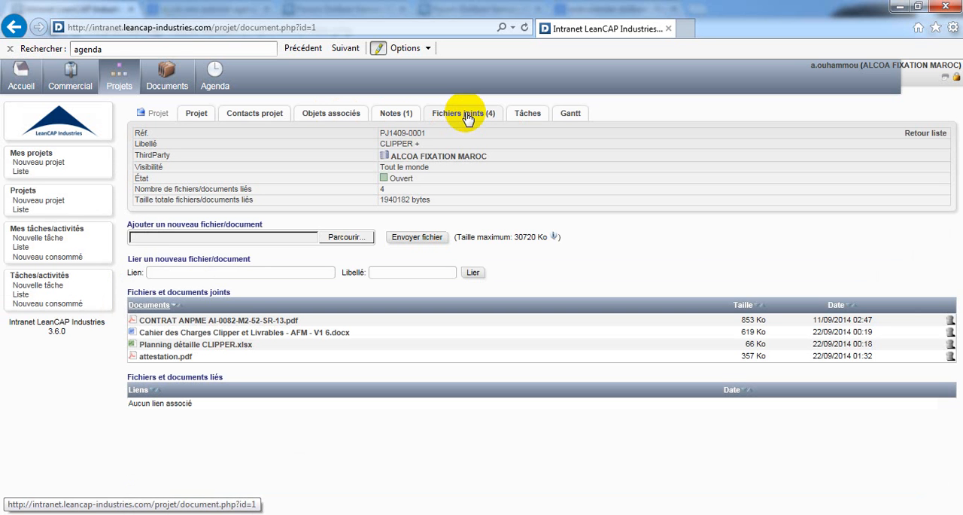
{"action": "left_click", "coordinate": [528, 117]}
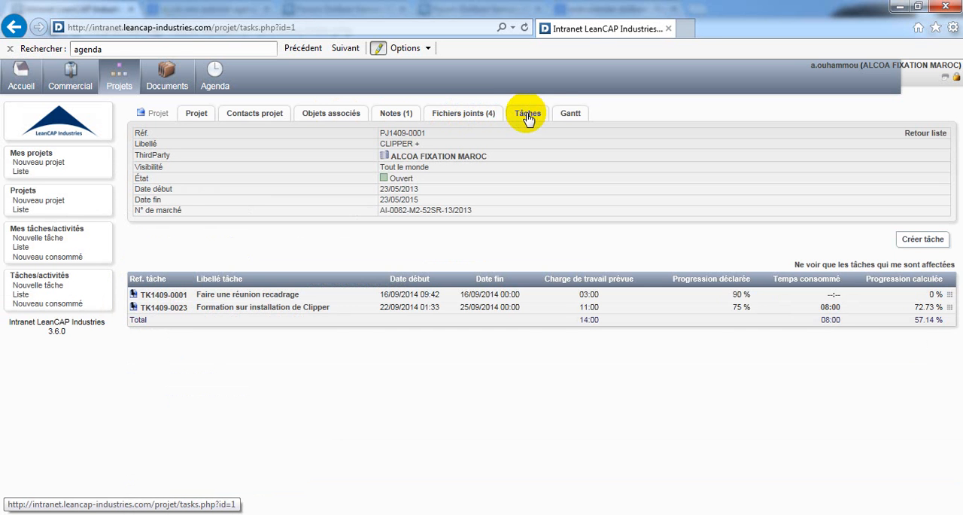
Step: Check the project's Gantt chart, and return to the project sheet to review its visibility, status, description and N° de marché
{"action": "left_click", "coordinate": [569, 121]}
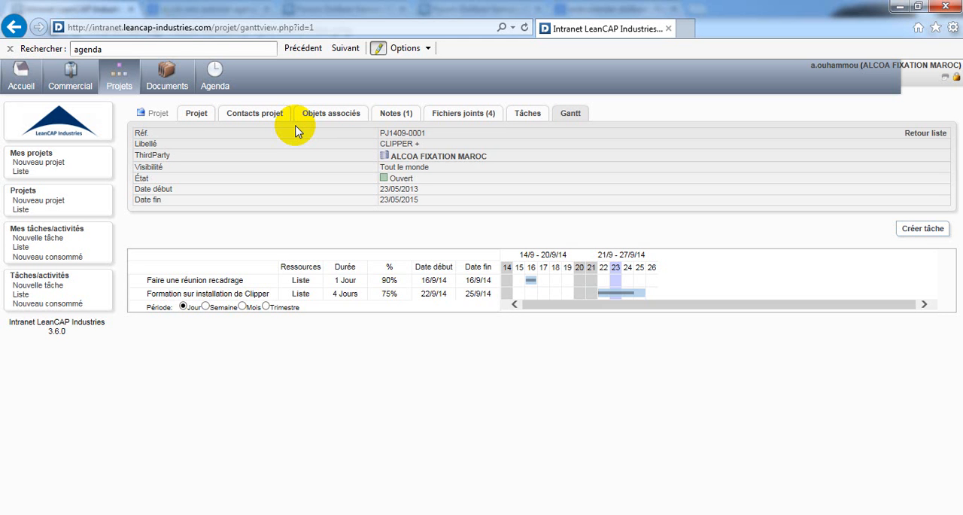
{"action": "left_click", "coordinate": [189, 120]}
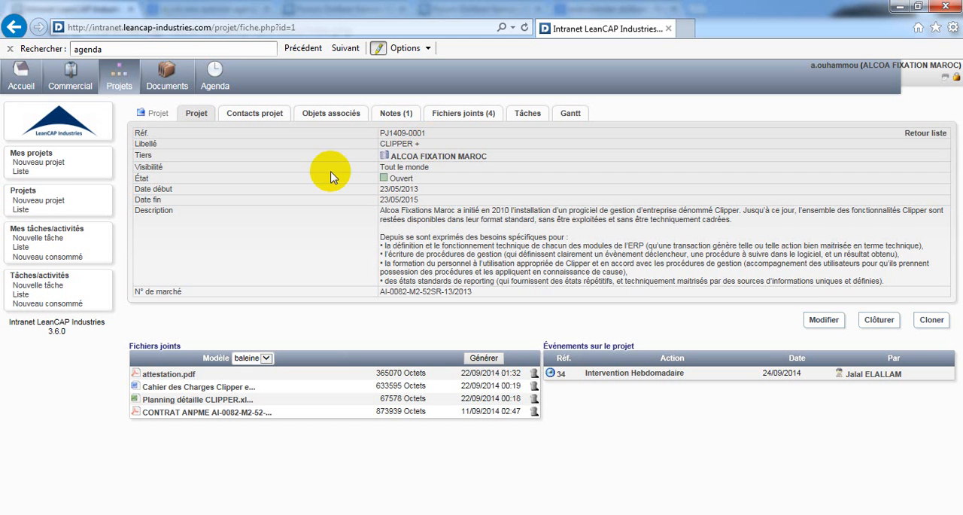
{"action": "triple_click", "coordinate": [381, 167]}
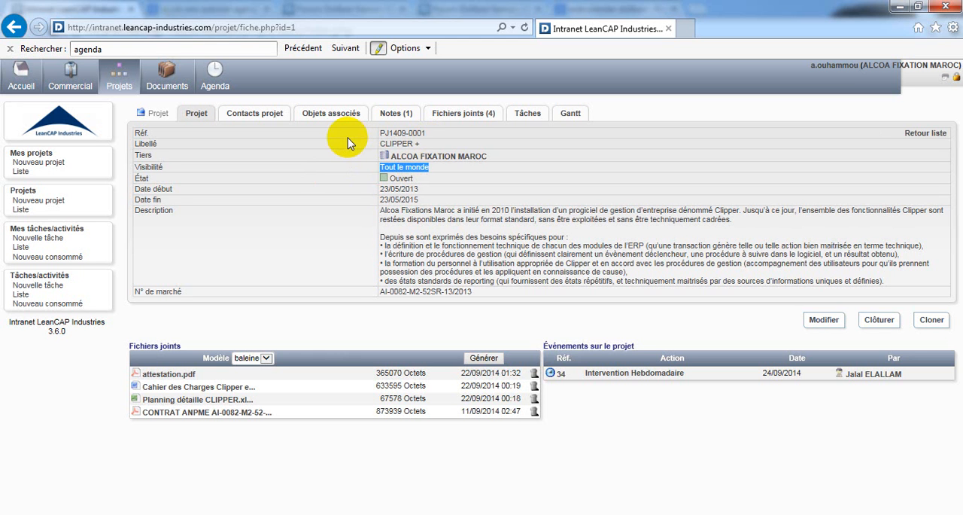
{"action": "triple_click", "coordinate": [384, 178]}
{"action": "left_click", "coordinate": [164, 186]}
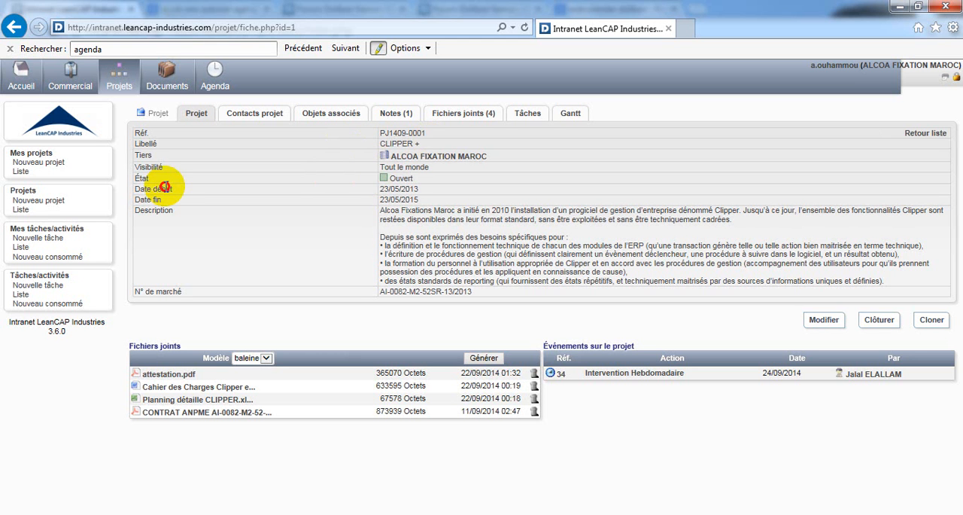
{"action": "left_click_drag", "start_coordinate": [164, 186], "coordinate": [897, 288]}
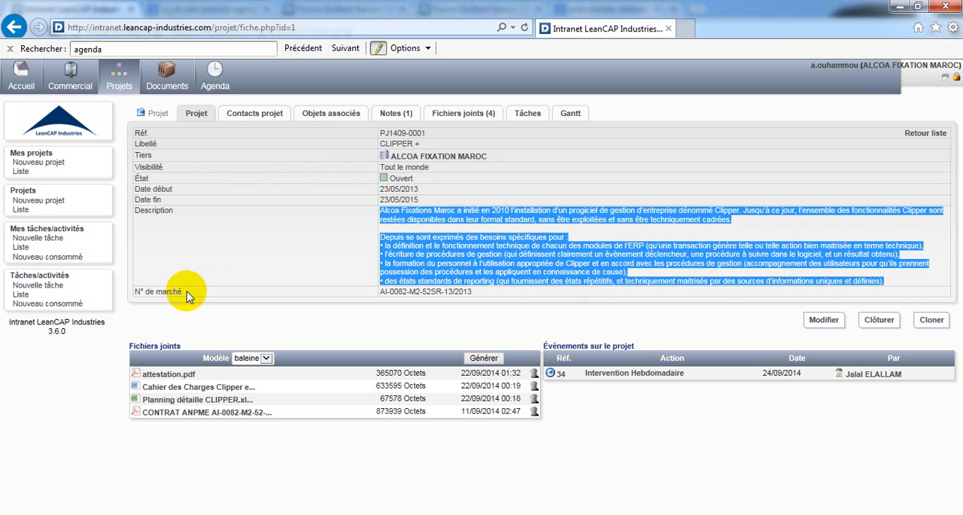
{"action": "left_click_drag", "start_coordinate": [185, 292], "coordinate": [134, 292]}
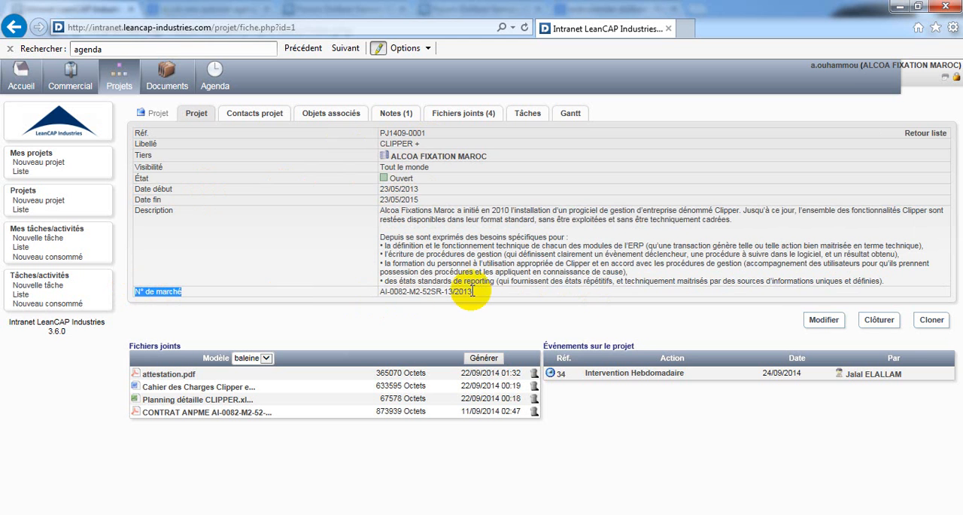
{"action": "left_click_drag", "start_coordinate": [473, 291], "coordinate": [378, 294]}
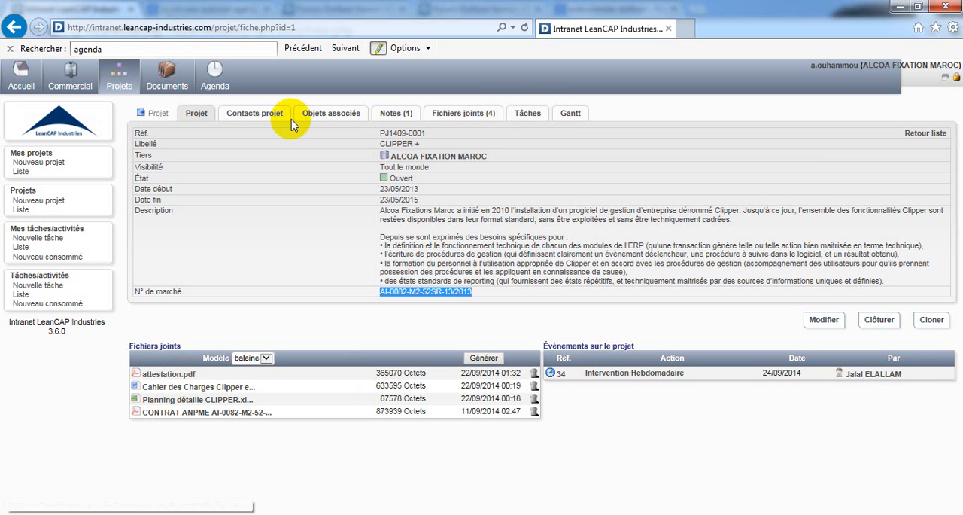
Step: Open the project sheet for modification and look over its editable fields, including the description and N° de marché
{"action": "left_click", "coordinate": [825, 321]}
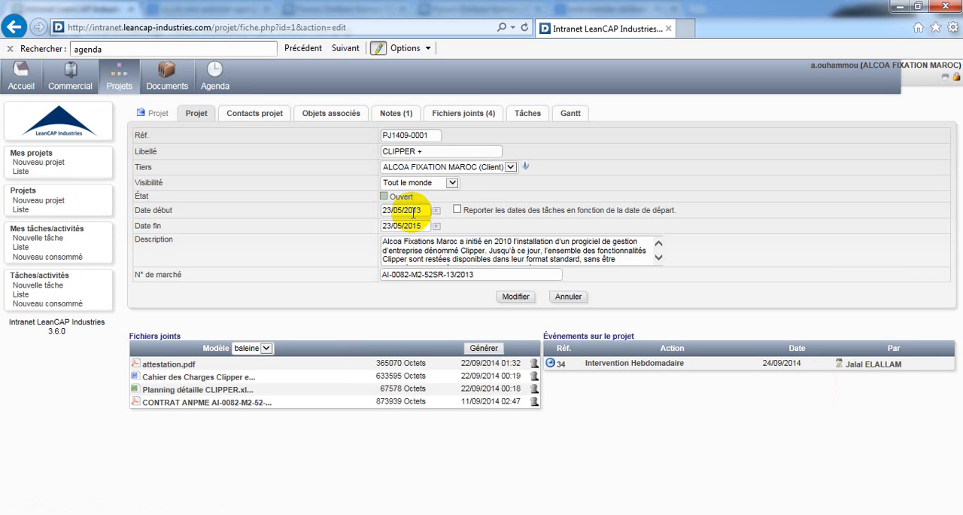
{"action": "left_click", "coordinate": [614, 258]}
{"action": "left_click", "coordinate": [490, 276]}
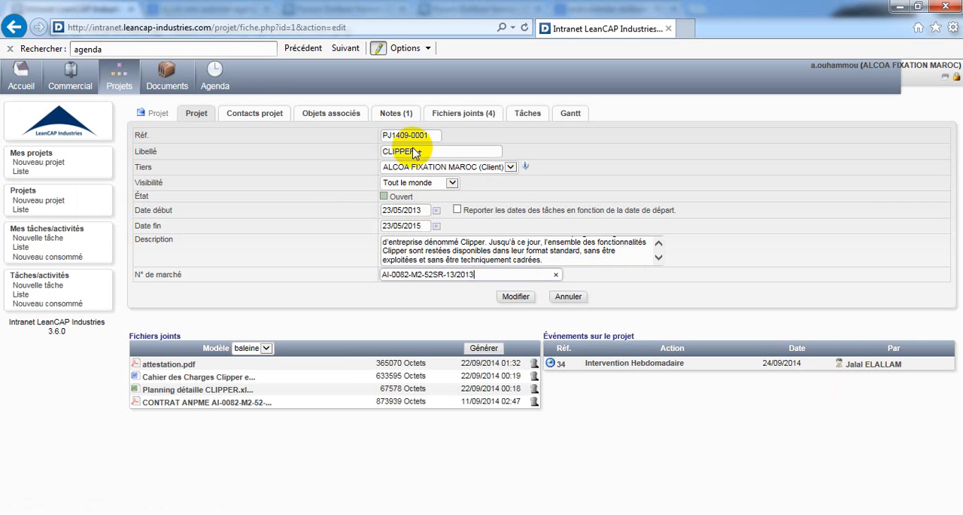
Step: Add another ALCOA FIXATION MAROC third-party contact to the project as Contributeur, and remove that contact again
{"action": "left_click", "coordinate": [267, 118]}
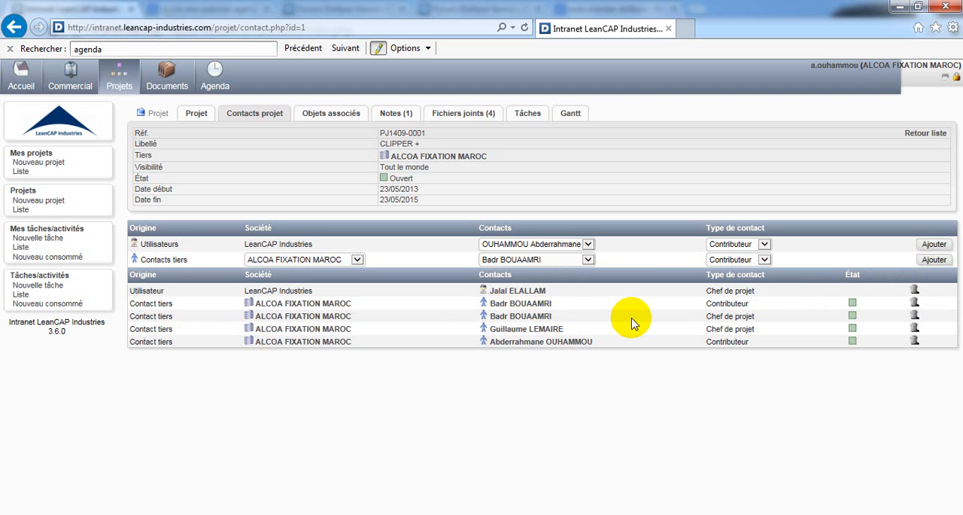
{"action": "left_click", "coordinate": [590, 260]}
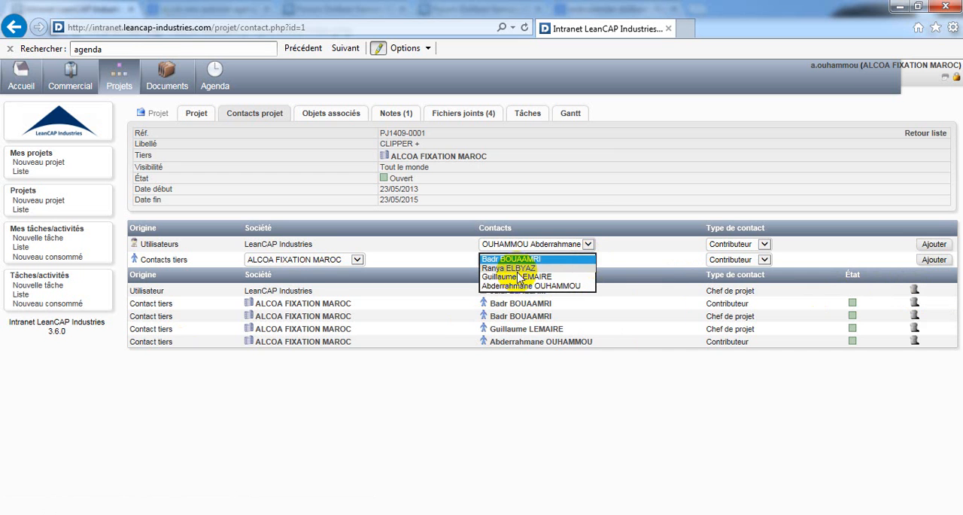
{"action": "left_click", "coordinate": [570, 268]}
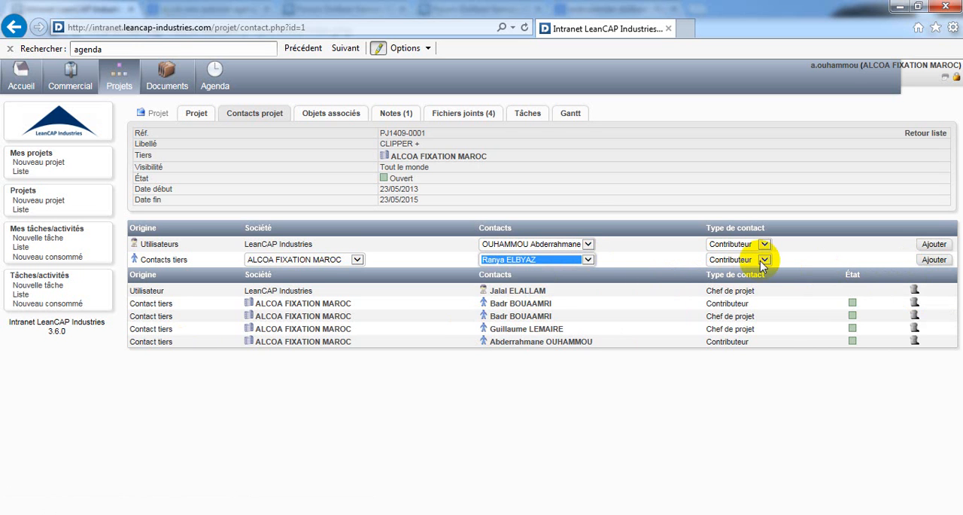
{"action": "left_click", "coordinate": [764, 260]}
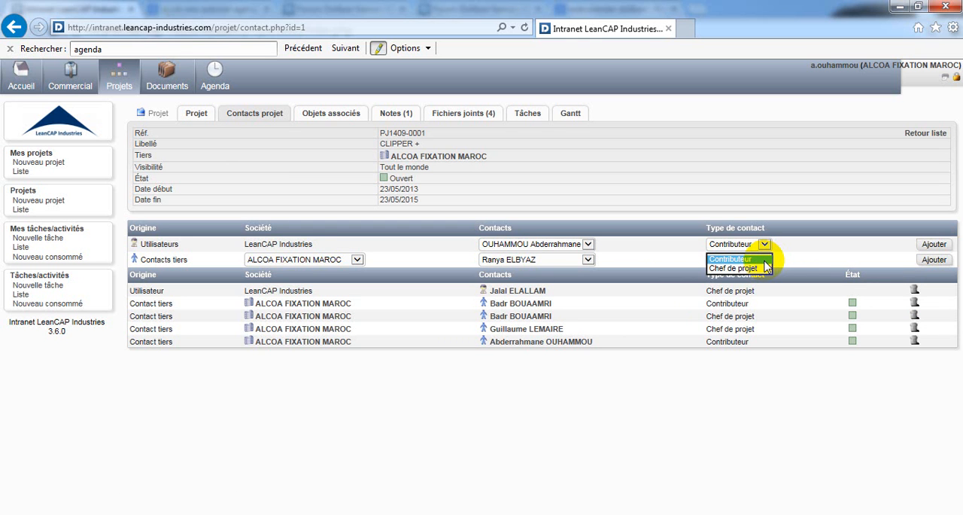
{"action": "left_click", "coordinate": [744, 260]}
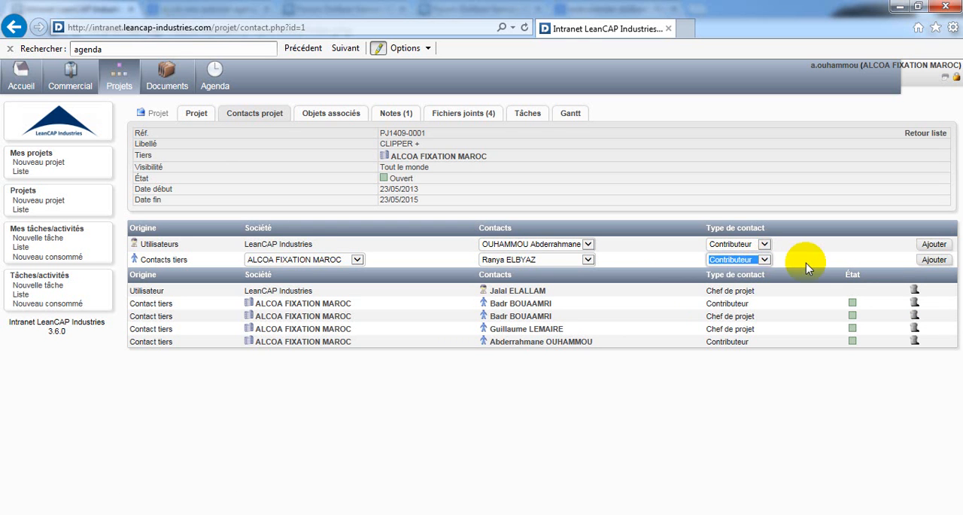
{"action": "left_click", "coordinate": [933, 258]}
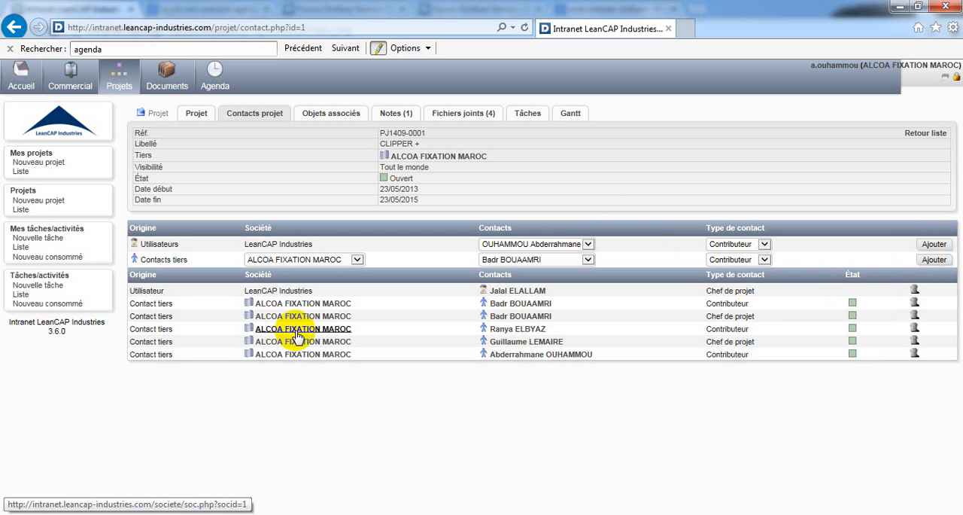
{"action": "left_click", "coordinate": [915, 331]}
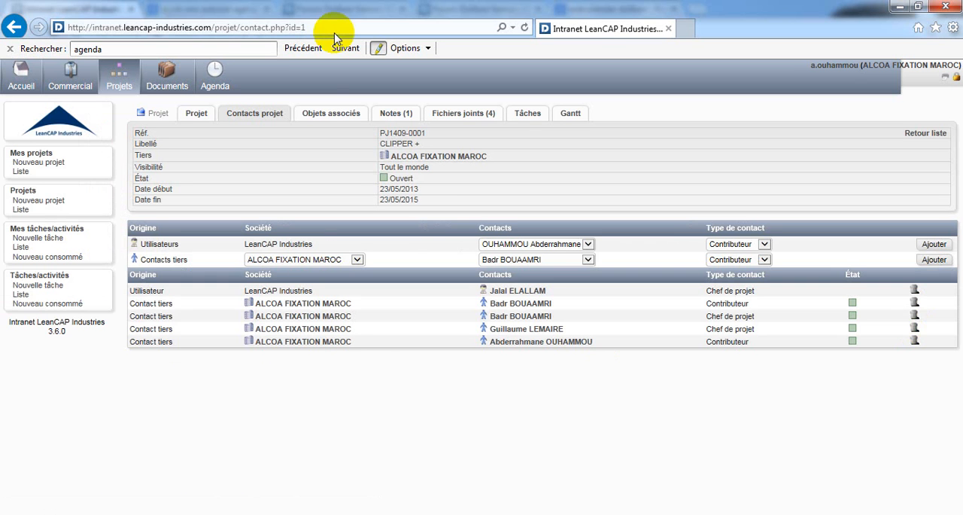
Step: Check the project's associated objects, and save the public note "Test note du projet" on the project
{"action": "left_click", "coordinate": [329, 116]}
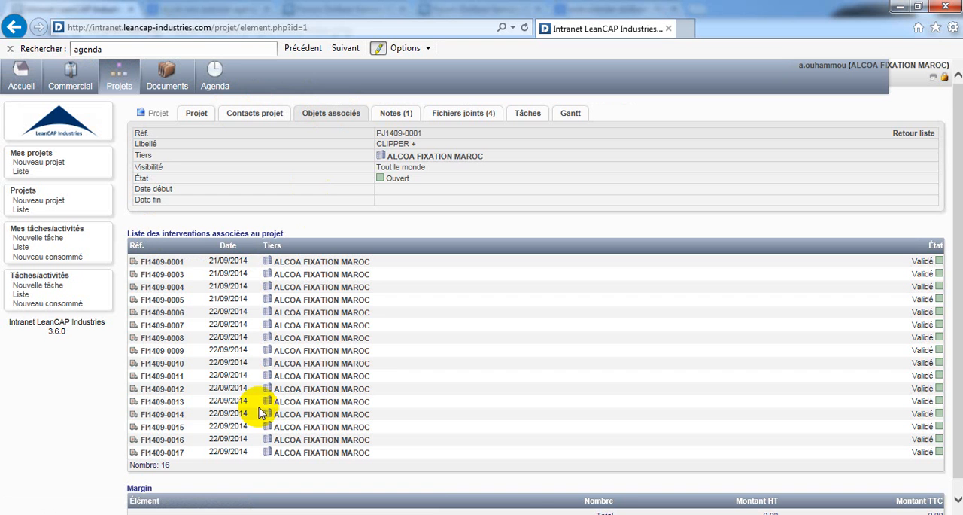
{"action": "left_click", "coordinate": [396, 117]}
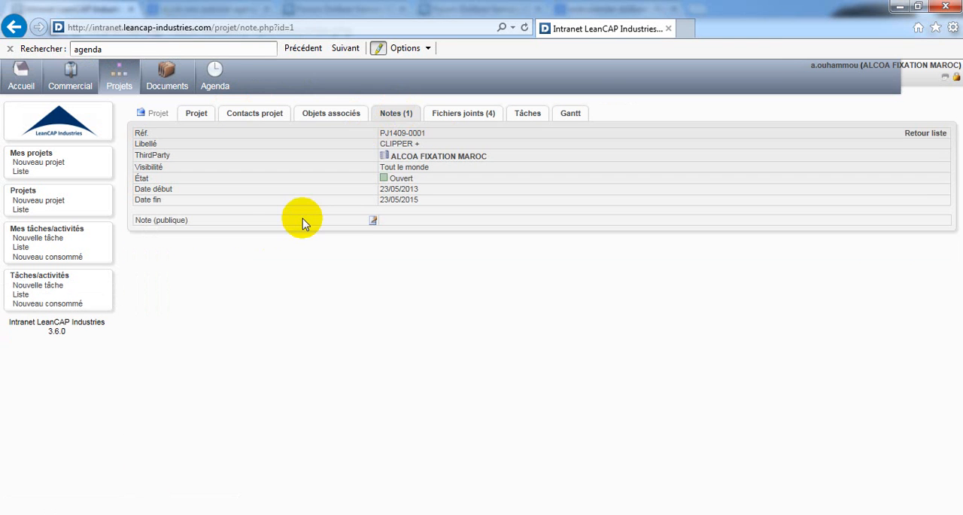
{"action": "left_click", "coordinate": [374, 221]}
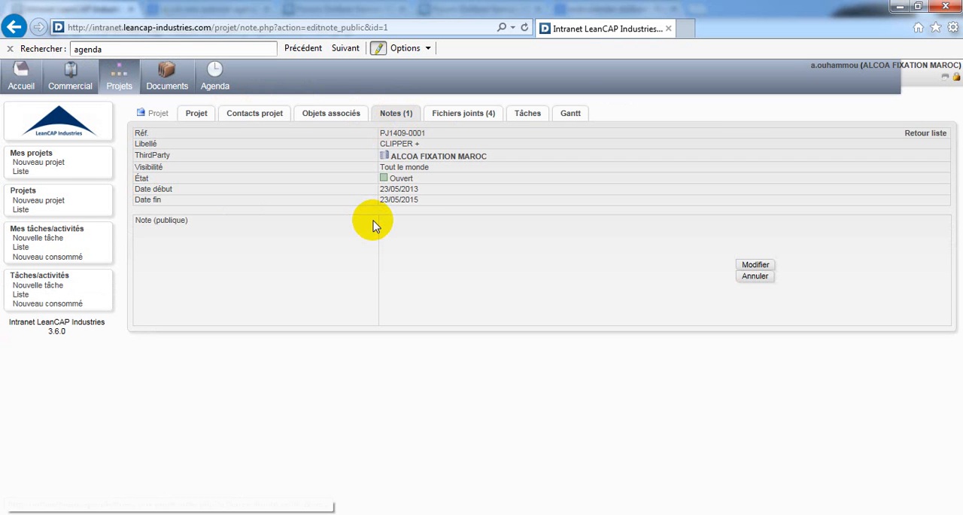
{"action": "left_click", "coordinate": [528, 296]}
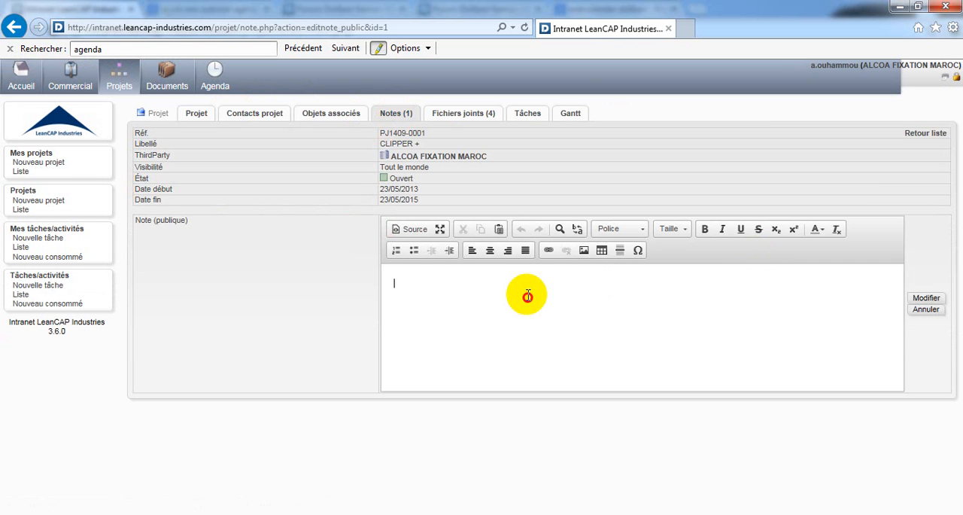
{"action": "type", "text": "Test note du projet"}
{"action": "left_click", "coordinate": [925, 298]}
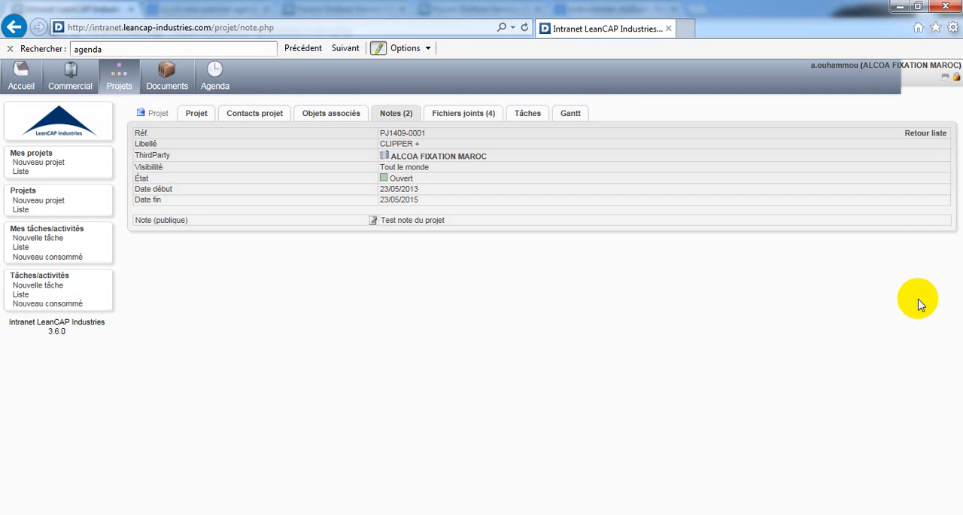
Step: Try to delete the attached file attestation.pdf from the project
{"action": "left_click", "coordinate": [460, 119]}
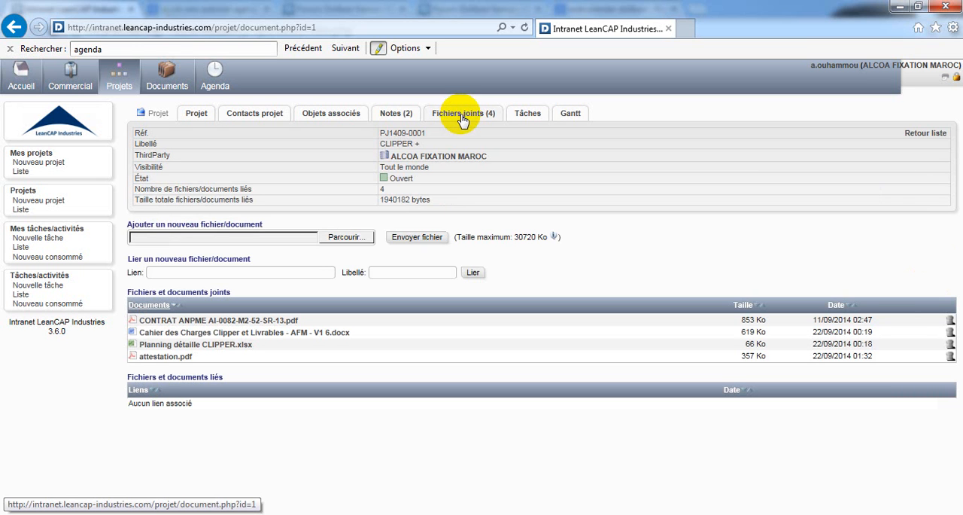
{"action": "left_click", "coordinate": [162, 357]}
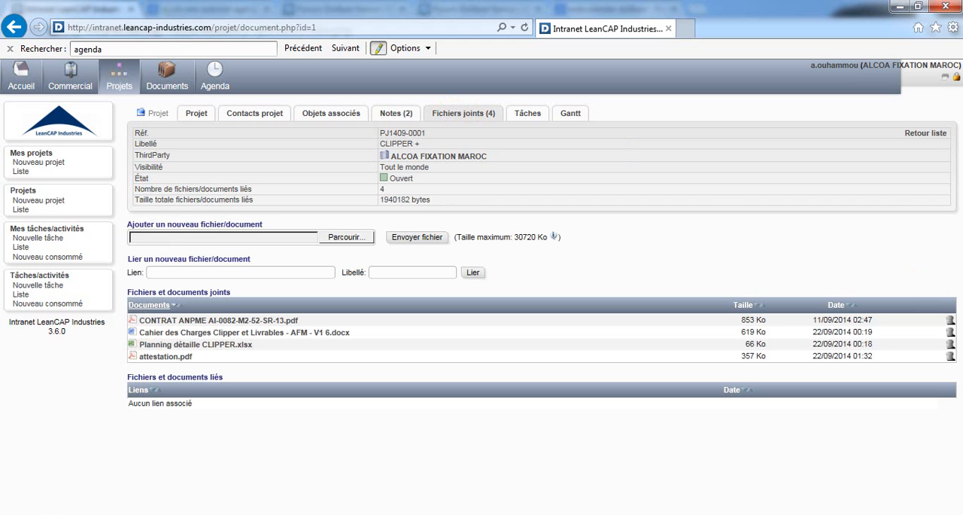
{"action": "left_click", "coordinate": [951, 357]}
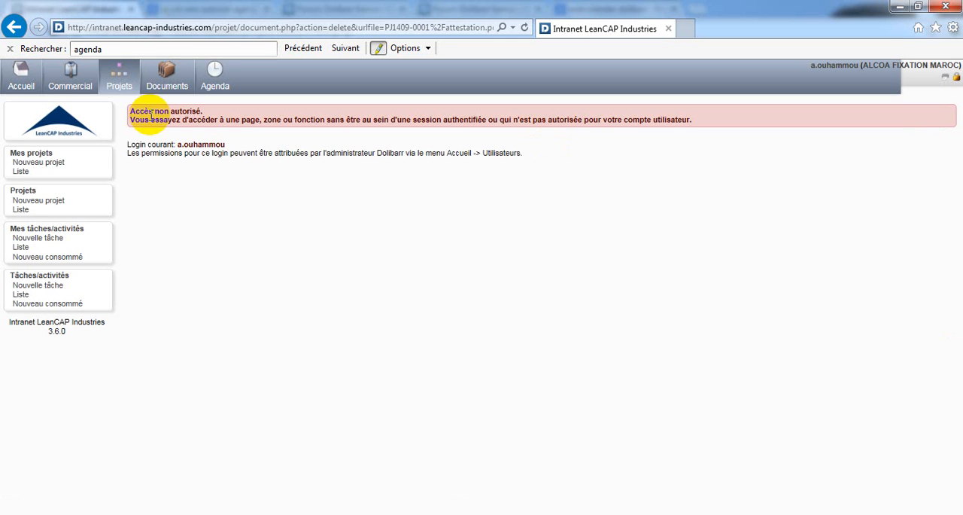
{"action": "double_click", "coordinate": [205, 145]}
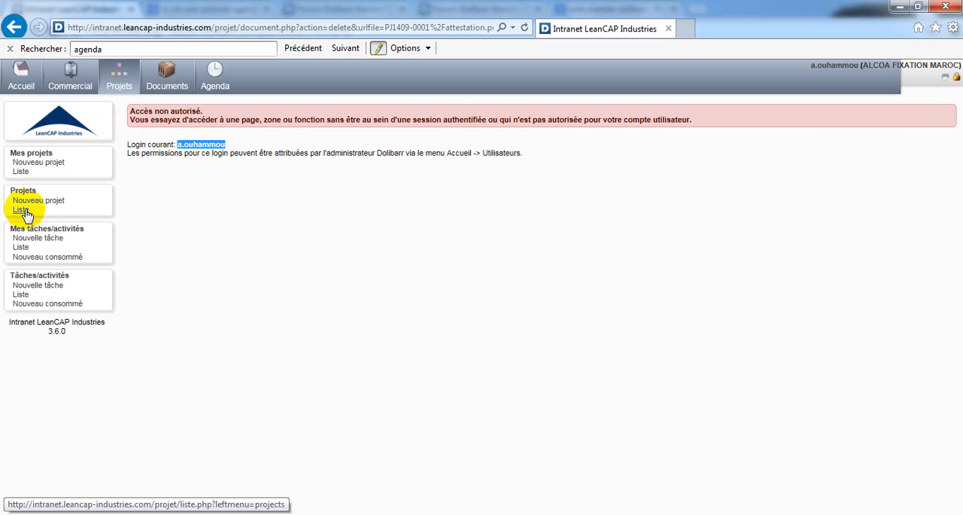
Step: View the list of own tasks, reopen project PJ1409-0001 from the projects list and display its attached files
{"action": "left_click", "coordinate": [21, 247]}
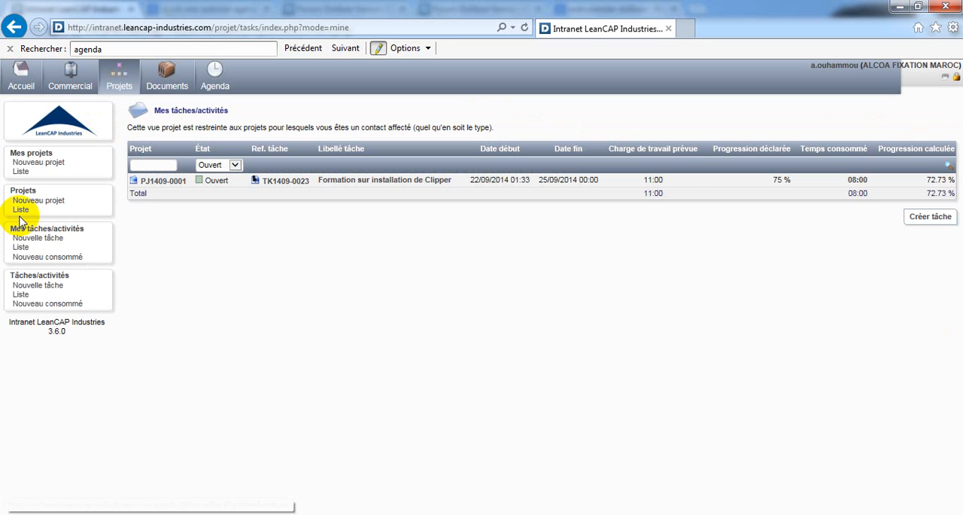
{"action": "left_click", "coordinate": [23, 210]}
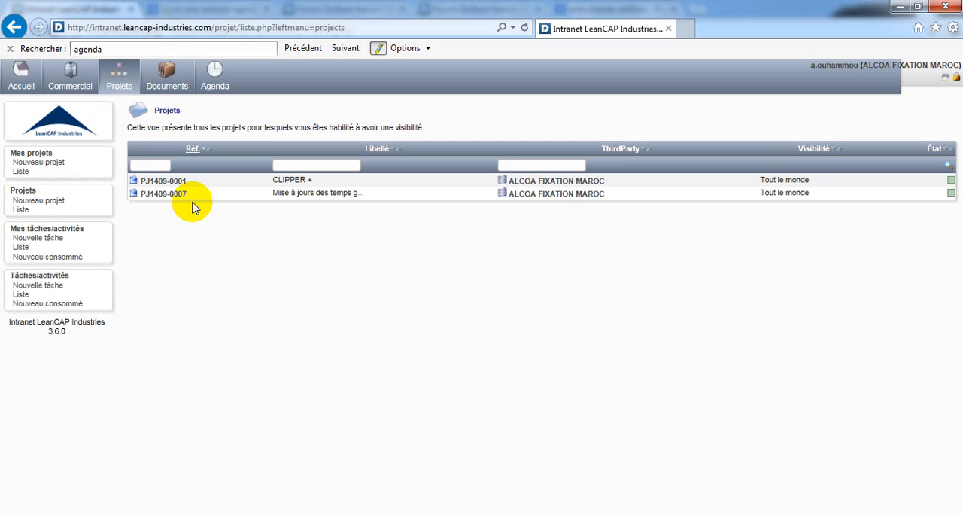
{"action": "left_click", "coordinate": [151, 181]}
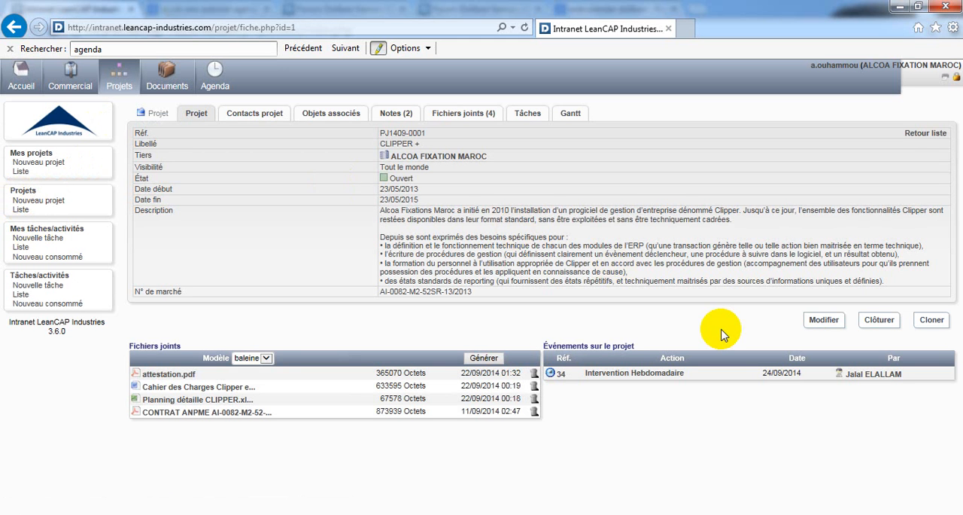
{"action": "left_click", "coordinate": [465, 118]}
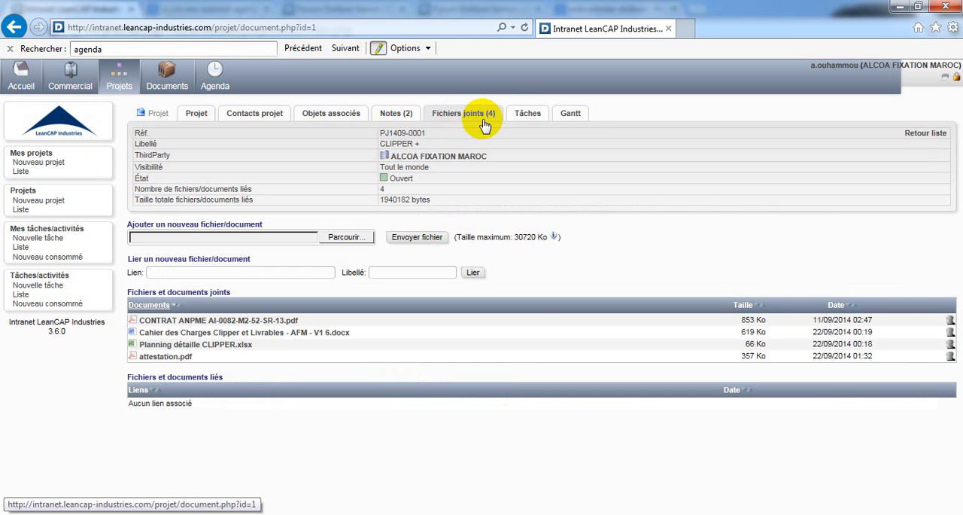
Step: Display the project's tasks and open the sheet of task TK1409-0001, Faire une réunion recadrage
{"action": "left_click", "coordinate": [525, 119]}
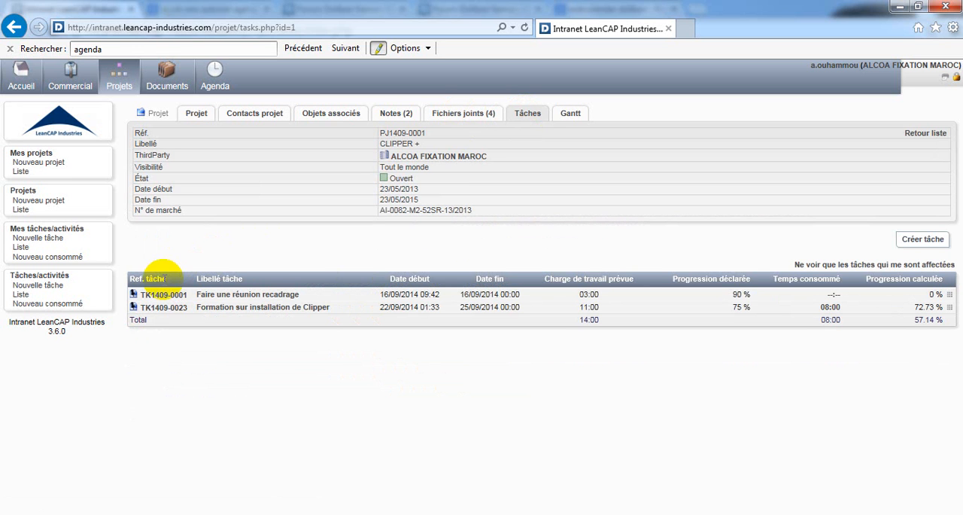
{"action": "left_click_drag", "start_coordinate": [164, 278], "coordinate": [132, 280]}
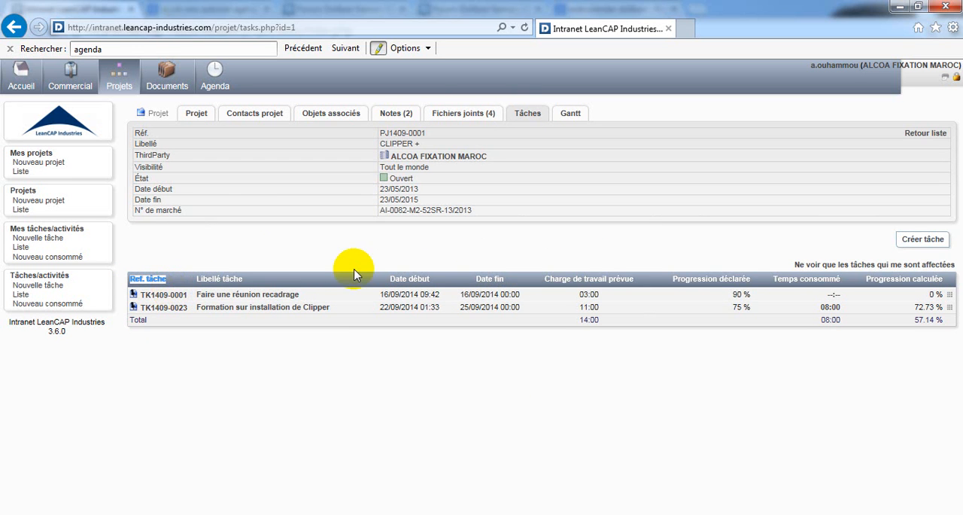
{"action": "left_click", "coordinate": [164, 295]}
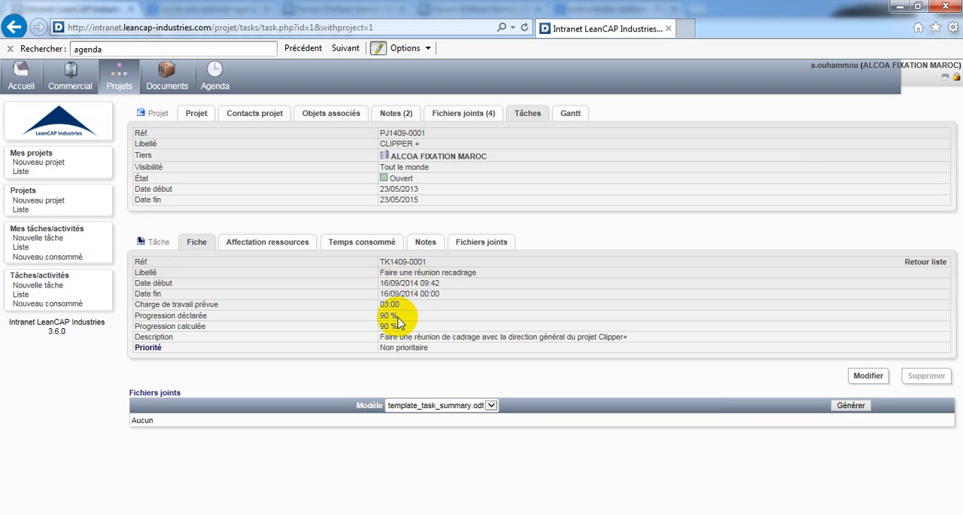
Step: Assign the last listed ALCOA FIXATION MAROC contact to task TK1409-0001 as Contributeur
{"action": "left_click", "coordinate": [280, 251]}
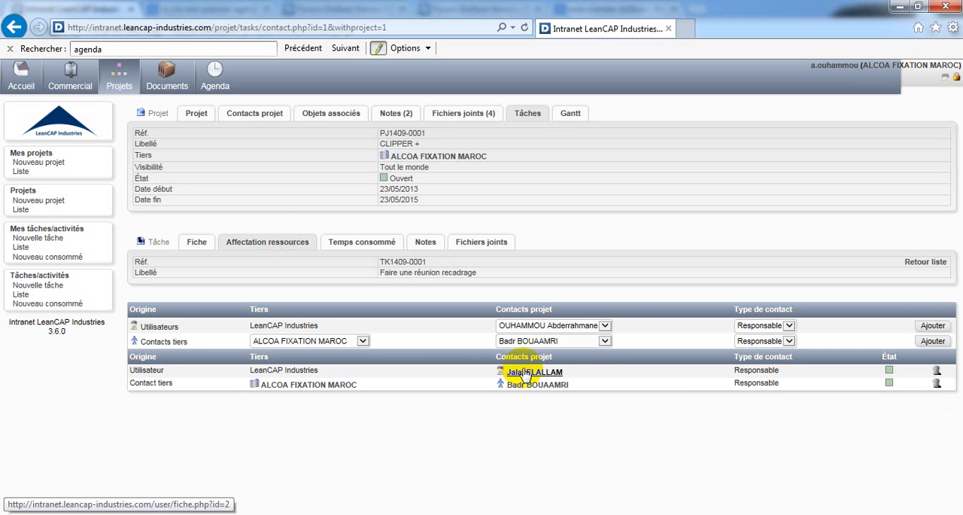
{"action": "left_click", "coordinate": [605, 341]}
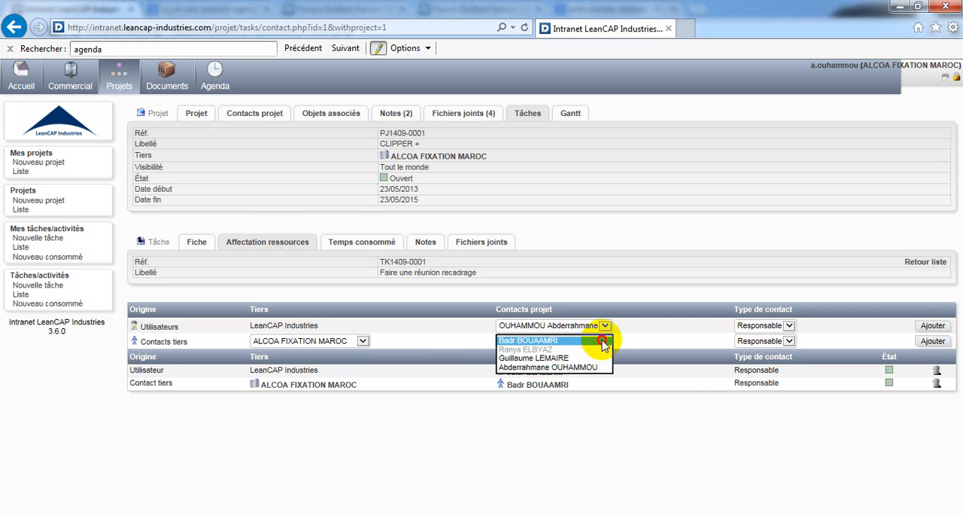
{"action": "left_click", "coordinate": [557, 368]}
{"action": "left_click", "coordinate": [787, 343]}
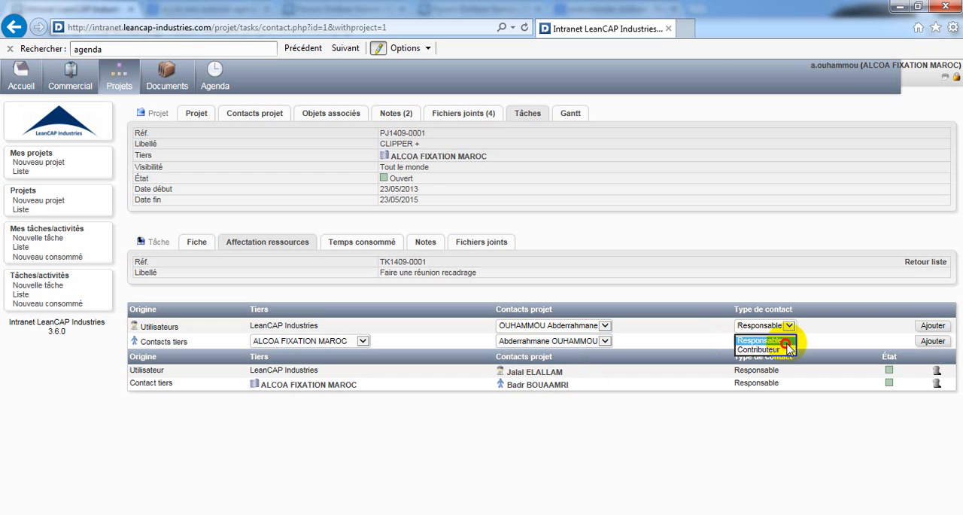
{"action": "left_click", "coordinate": [761, 351]}
{"action": "left_click", "coordinate": [933, 342]}
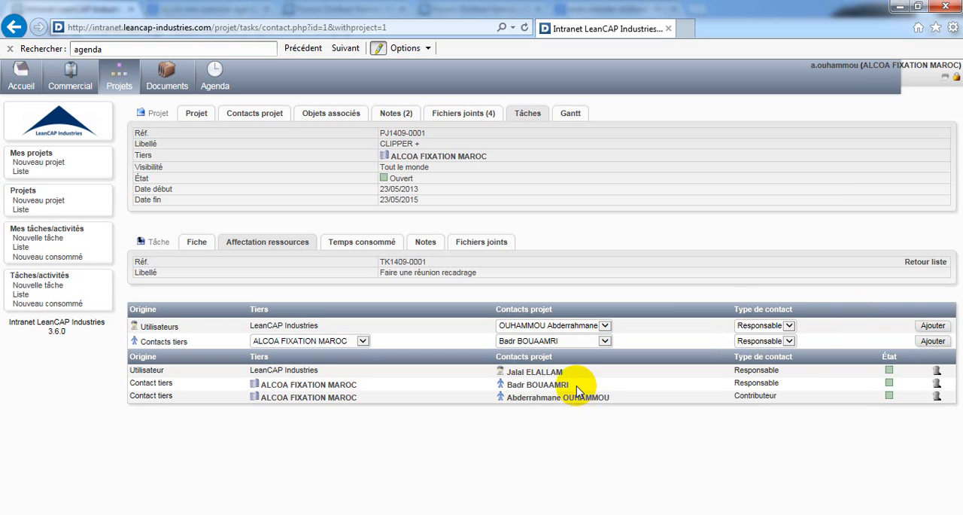
Step: Try to record 2 hours of consumed time on the task with the note "travaille 1"
{"action": "left_click", "coordinate": [364, 244]}
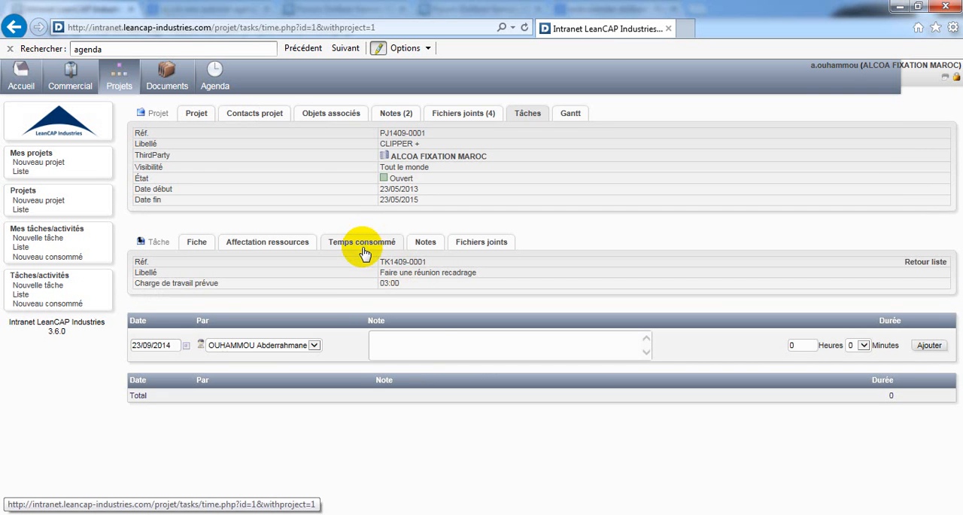
{"action": "left_click", "coordinate": [435, 345]}
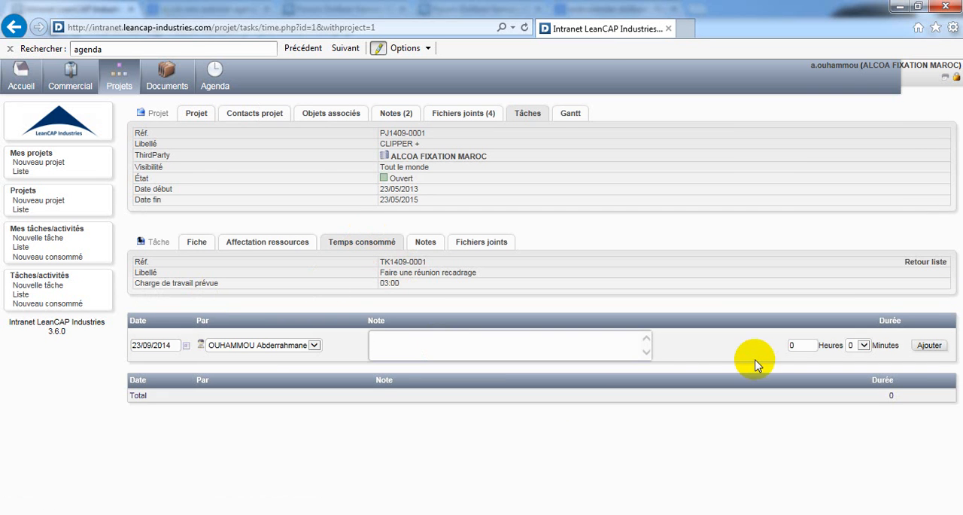
{"action": "key", "text": "Tab"}
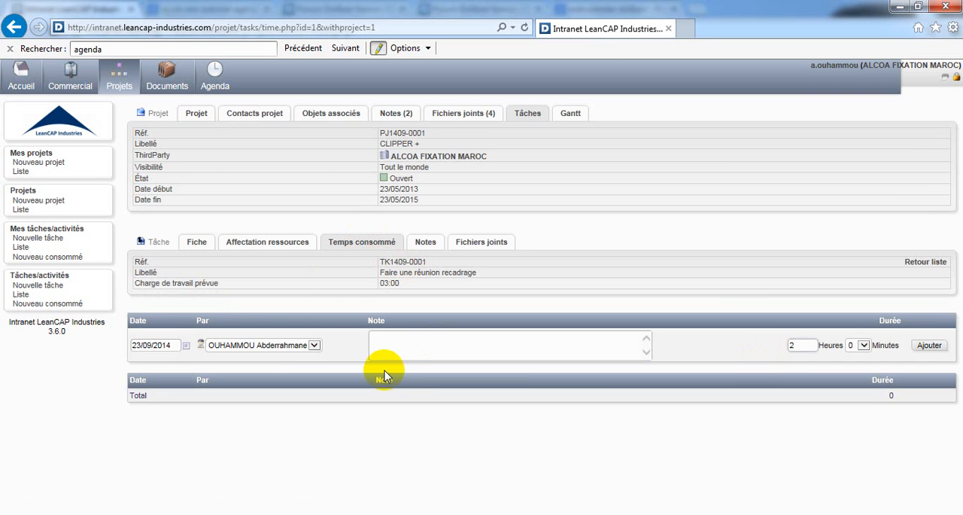
{"action": "left_click", "coordinate": [403, 347]}
{"action": "type", "text": "Il"}
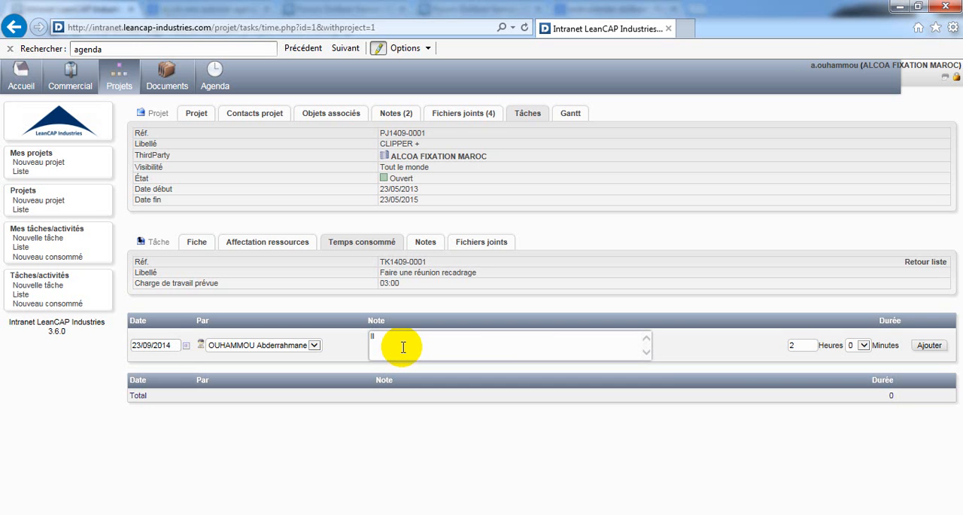
{"action": "key", "text": "BackSpace"}
{"action": "key", "text": "BackSpace"}
{"action": "type", "text": "f"}
{"action": "type", "text": "ravaile"}
{"action": "key", "text": "BackSpace"}
{"action": "type", "text": "le 1"}
{"action": "left_click", "coordinate": [933, 345]}
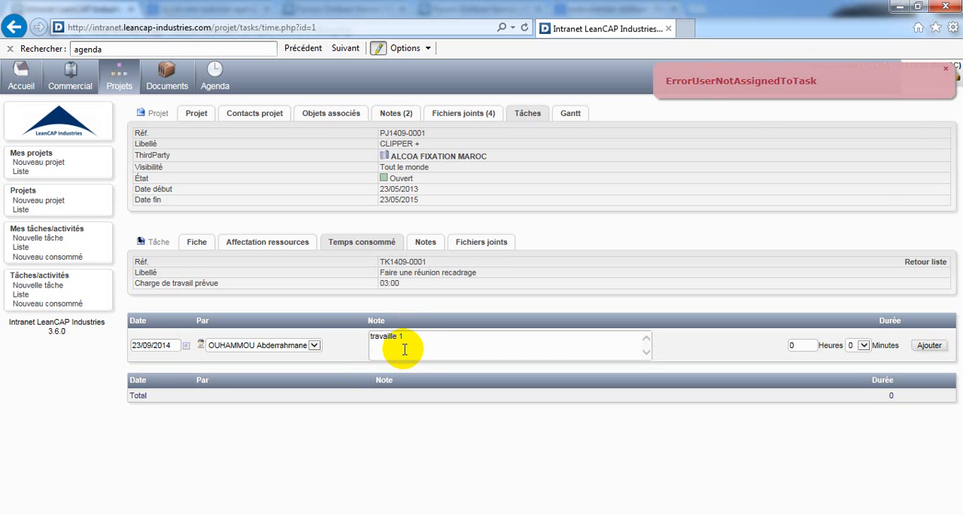
{"action": "left_click", "coordinate": [475, 245]}
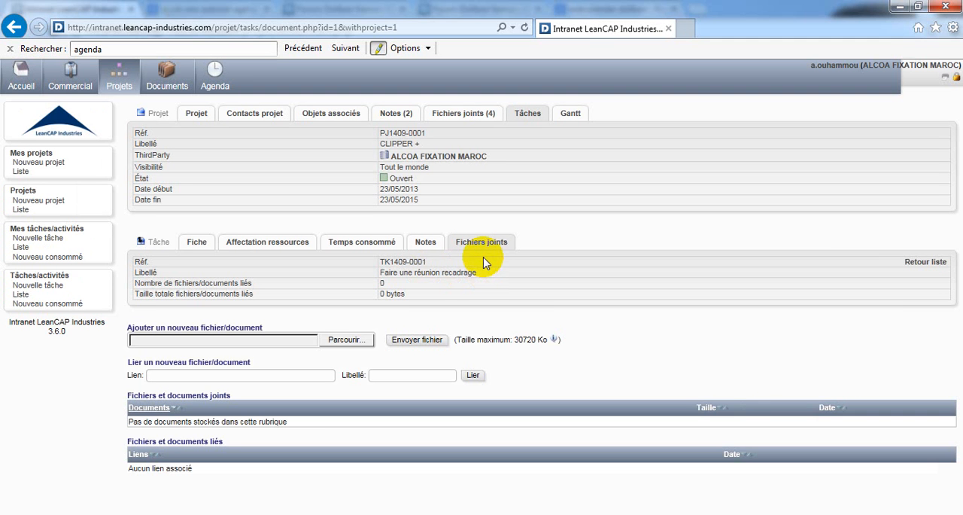
{"action": "left_click", "coordinate": [349, 341]}
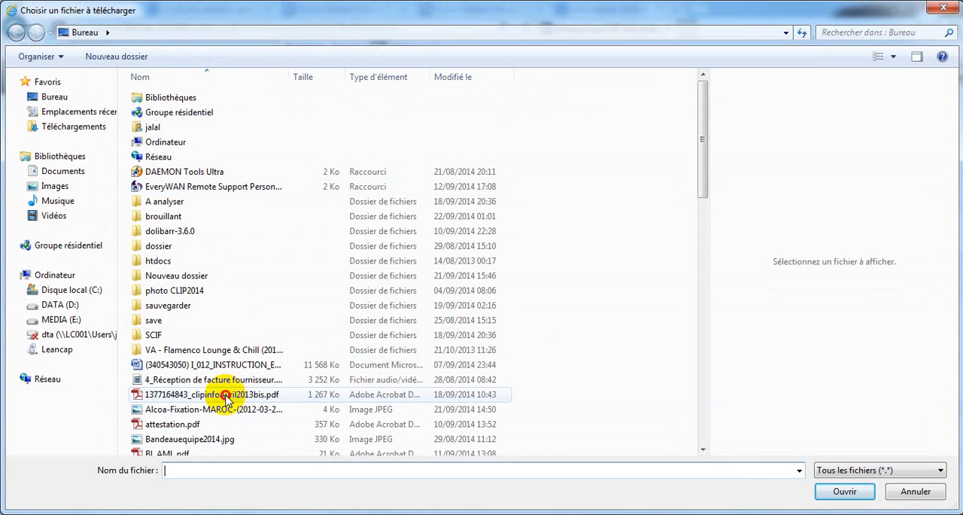
{"action": "left_click", "coordinate": [230, 394]}
{"action": "left_click", "coordinate": [842, 492]}
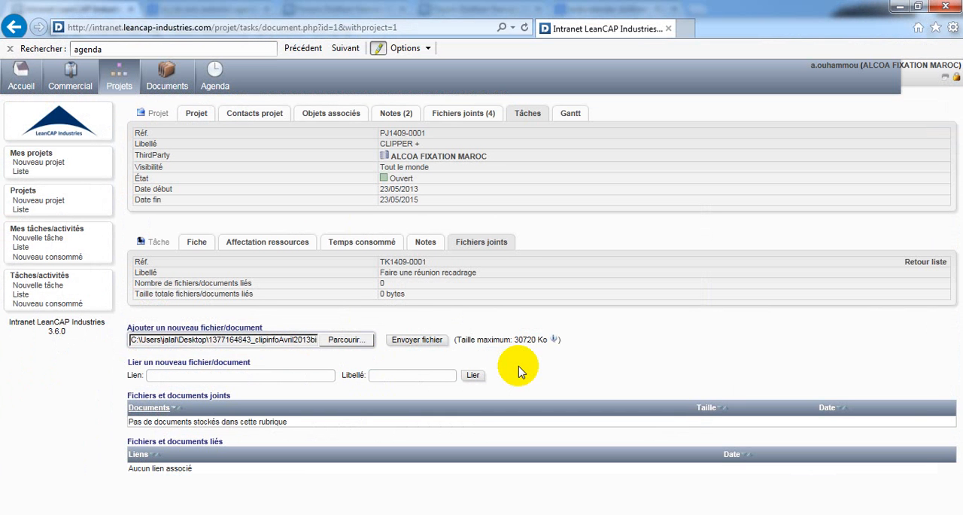
{"action": "left_click", "coordinate": [411, 343]}
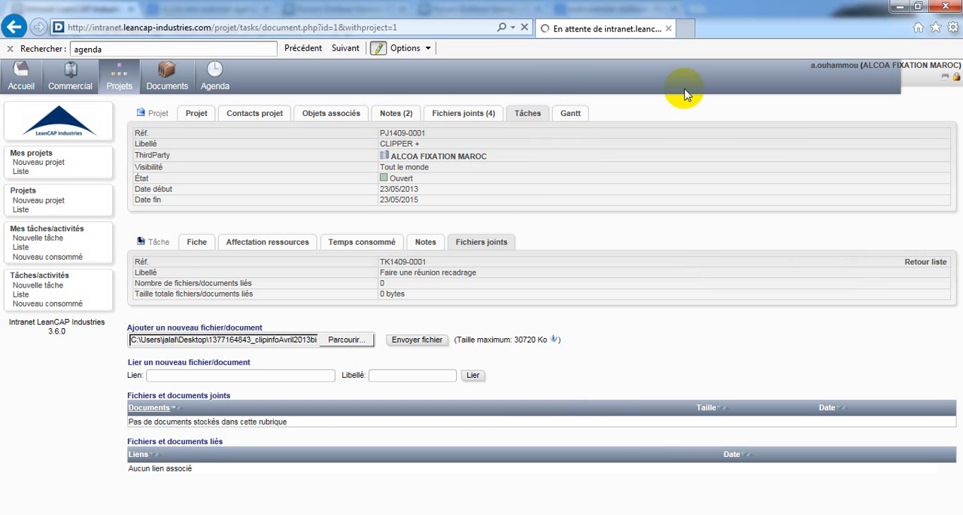
{"action": "left_click", "coordinate": [918, 264]}
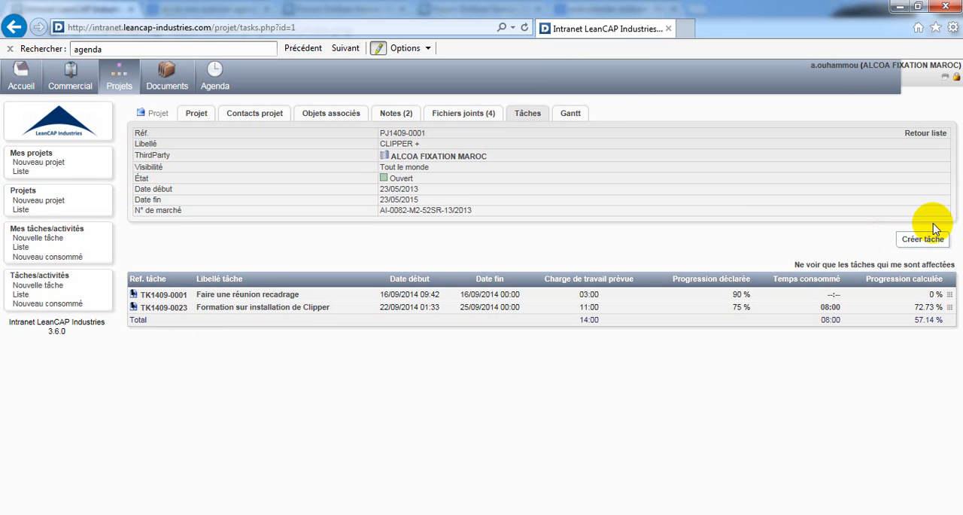
Step: Start a new task labelled "Modifier état BC fournisseur" directly under project PJ1409-0001
{"action": "triple_click", "coordinate": [436, 143]}
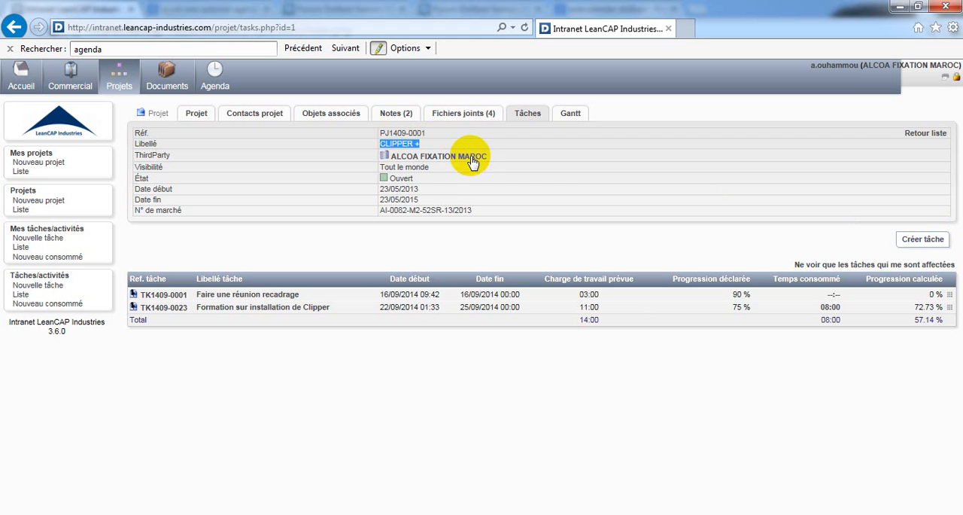
{"action": "left_click", "coordinate": [916, 240]}
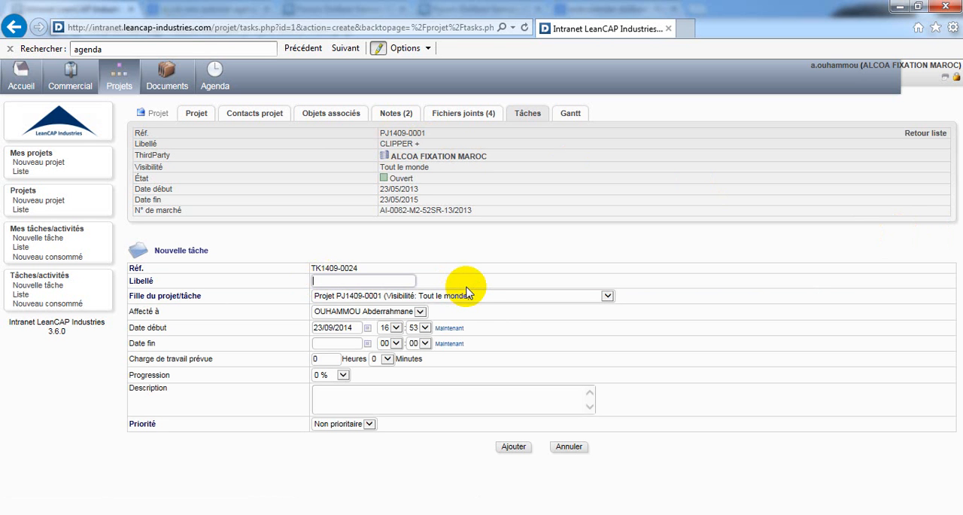
{"action": "type", "text": "tair"}
{"action": "key", "text": "BackSpace"}
{"action": "key", "text": "BackSpace"}
{"action": "key", "text": "BackSpace"}
{"action": "key", "text": "BackSpace"}
{"action": "type", "text": "M"}
{"action": "type", "text": "odifie"}
{"action": "type", "text": "r ét"}
{"action": "type", "text": "at BC"}
{"action": "type", "text": " clien"}
{"action": "key", "text": "BackSpace"}
{"action": "key", "text": "BackSpace"}
{"action": "key", "text": "BackSpace"}
{"action": "key", "text": "BackSpace"}
{"action": "key", "text": "BackSpace"}
{"action": "type", "text": "fournisseur"}
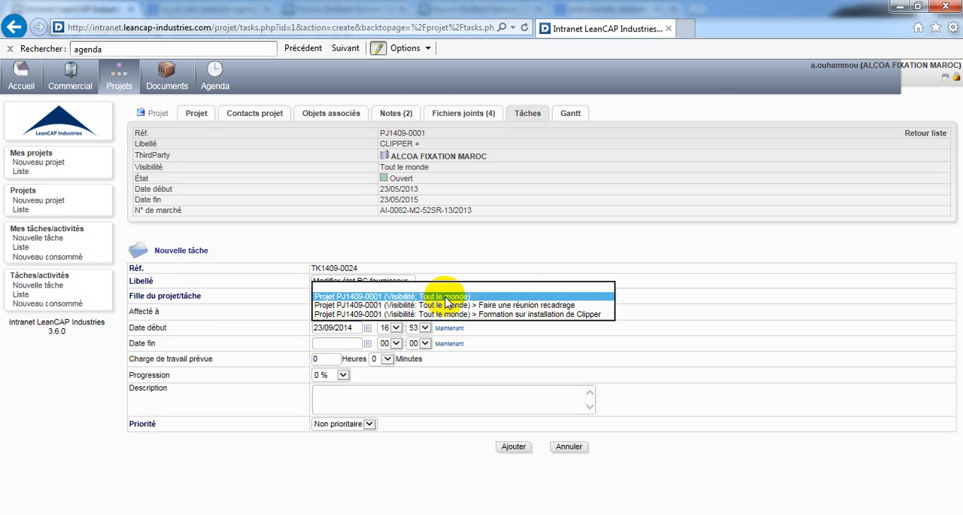
{"action": "left_click", "coordinate": [397, 296]}
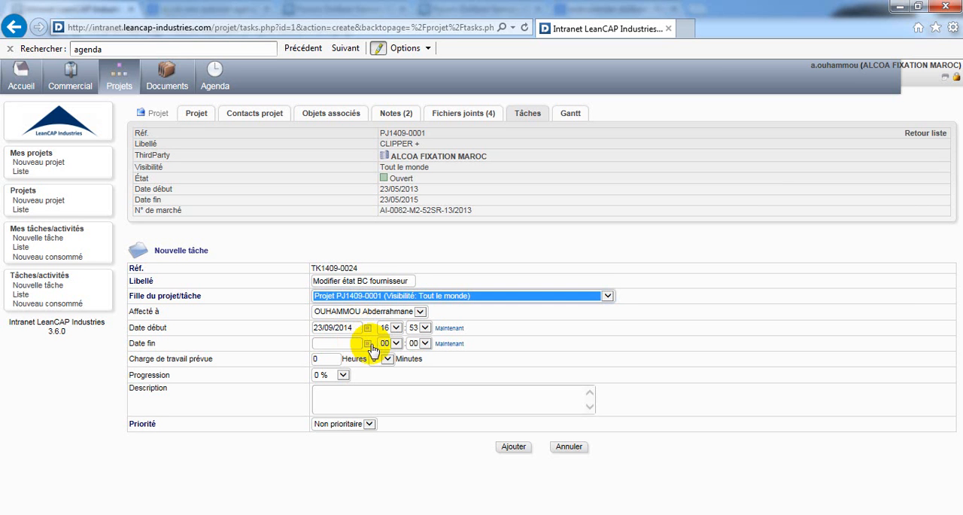
Step: Set the new task's end date to 30/09/2014 and its planned workload to 35 hours
{"action": "left_click", "coordinate": [369, 343]}
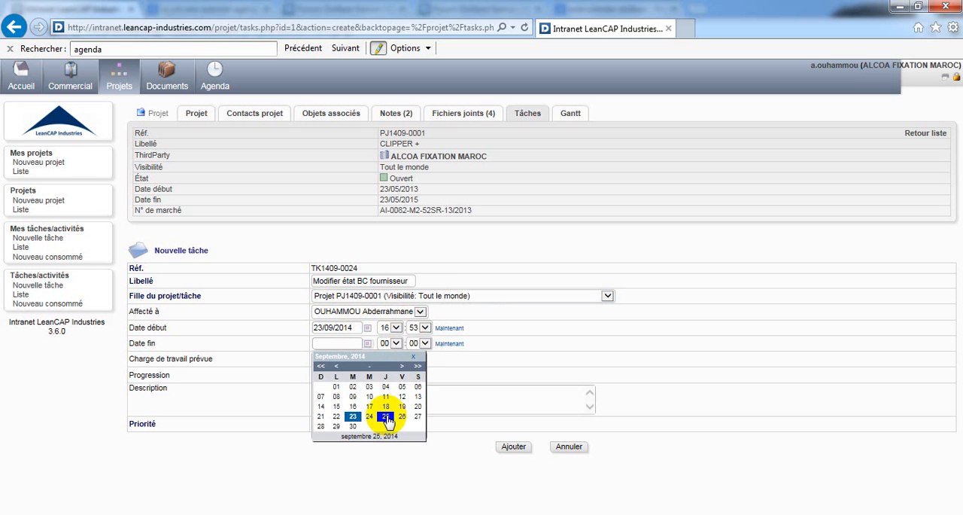
{"action": "left_click", "coordinate": [386, 417]}
{"action": "left_click", "coordinate": [365, 344]}
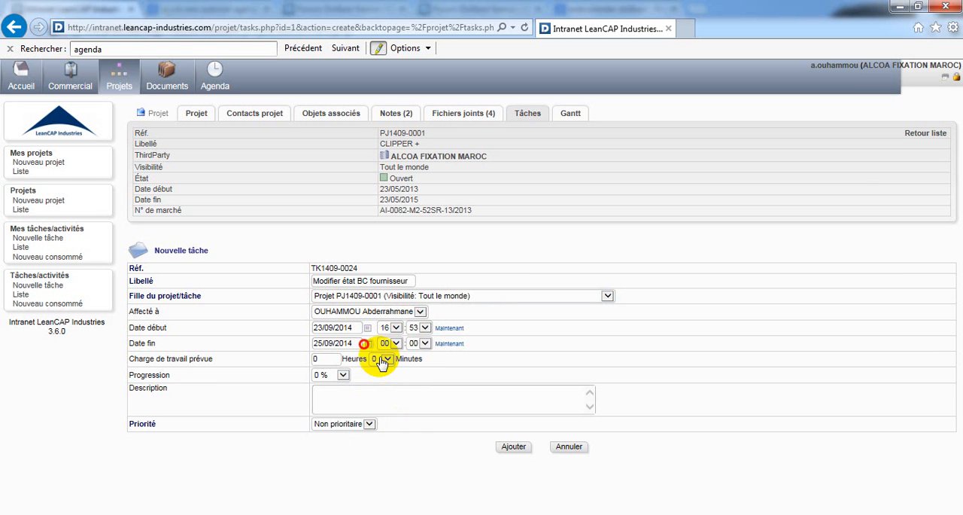
{"action": "left_click", "coordinate": [353, 427]}
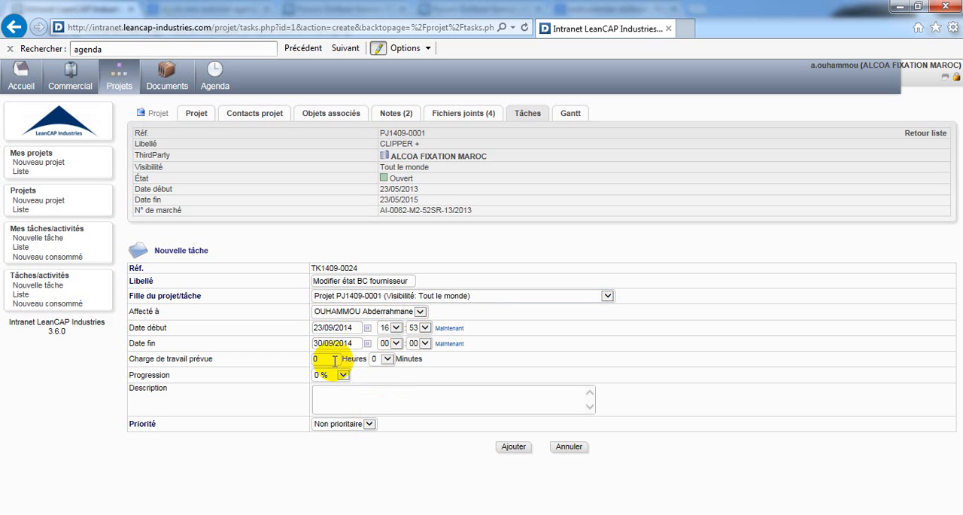
{"action": "left_click", "coordinate": [325, 359]}
{"action": "mouse_move", "coordinate": [325, 359]}
{"action": "left_mouse_down"}
{"action": "mouse_move", "coordinate": [298, 359]}
{"action": "mouse_move", "coordinate": [294, 349]}
{"action": "left_mouse_up"}
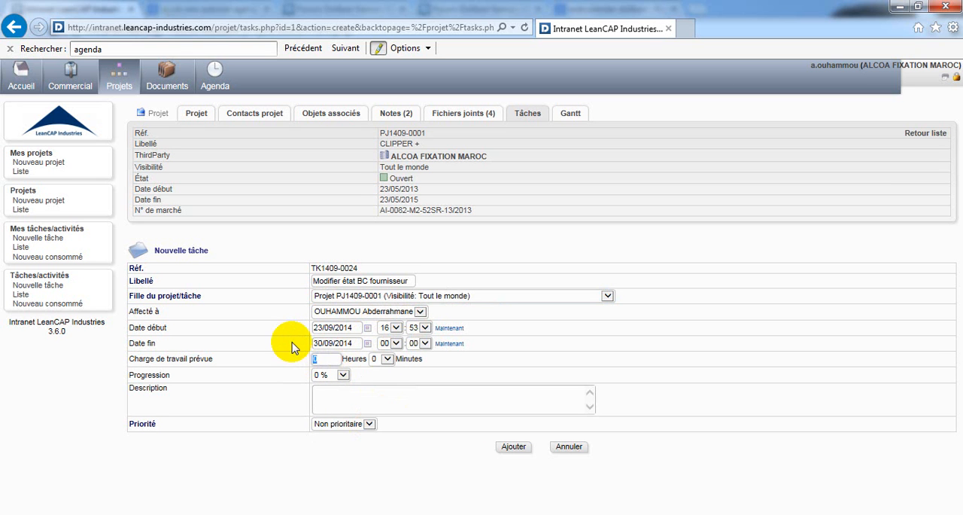
{"action": "type", "text": "35"}
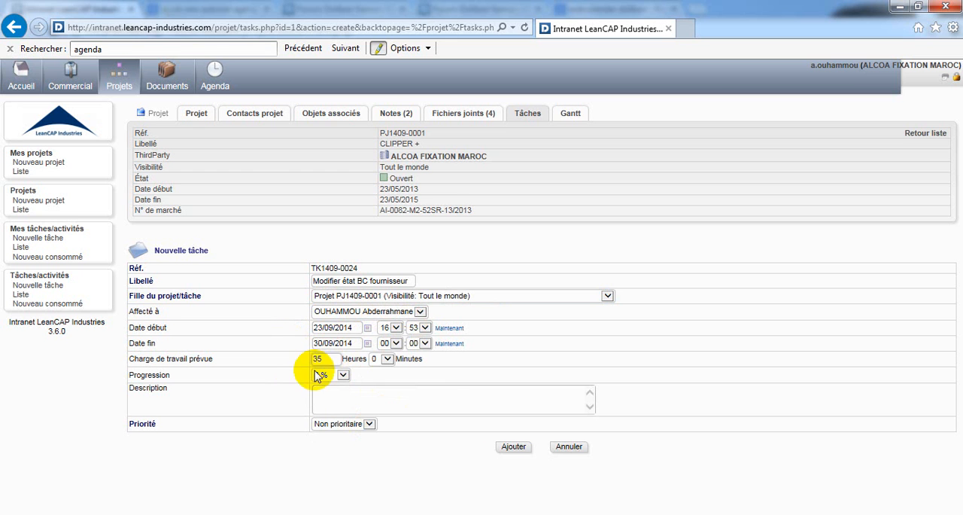
Step: Enter the task description "Modifier l'état BC fournisseur selon canvas communiqué"
{"action": "left_click", "coordinate": [362, 390]}
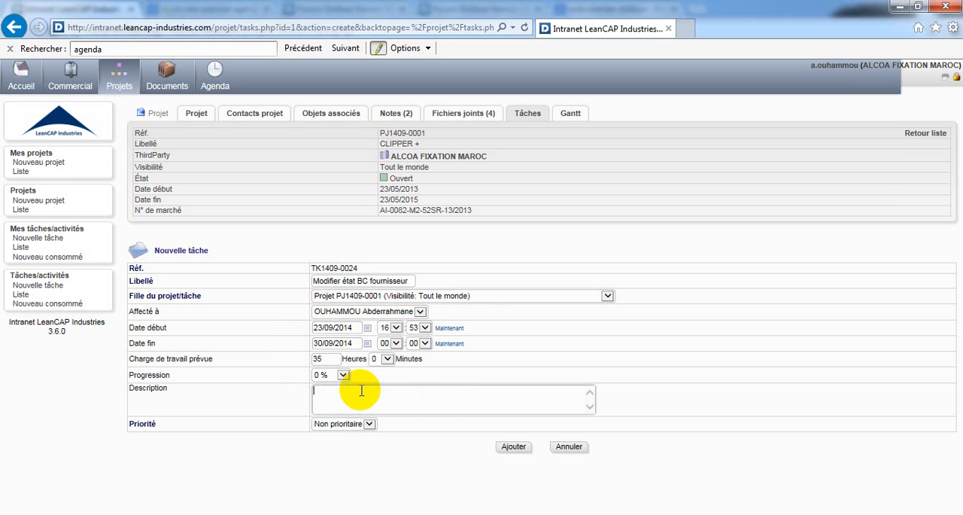
{"action": "type", "text": "Modifi"}
{"action": "type", "text": "er"}
{"action": "type", "text": " l'état"}
{"action": "type", "text": " BC c"}
{"action": "type", "text": "ournis"}
{"action": "type", "text": "seur s"}
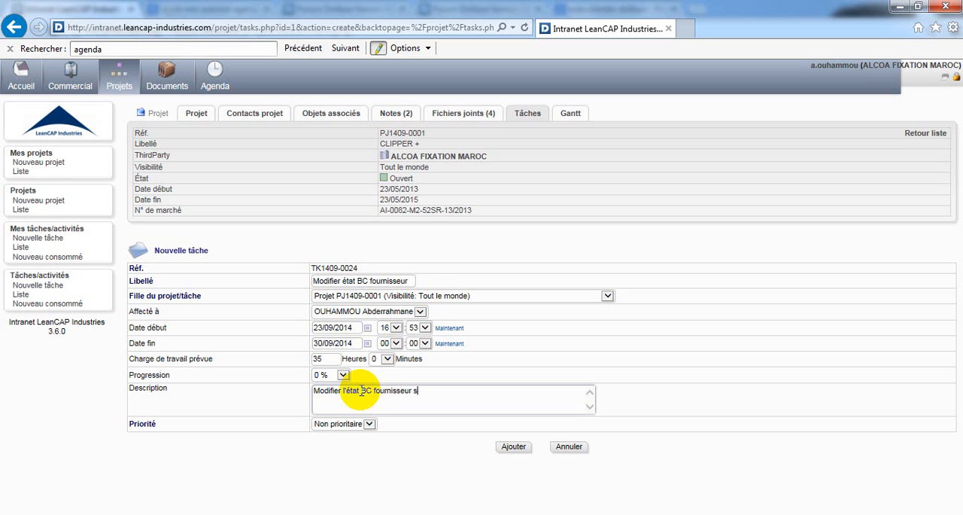
{"action": "type", "text": "elon cancas communiqué"}
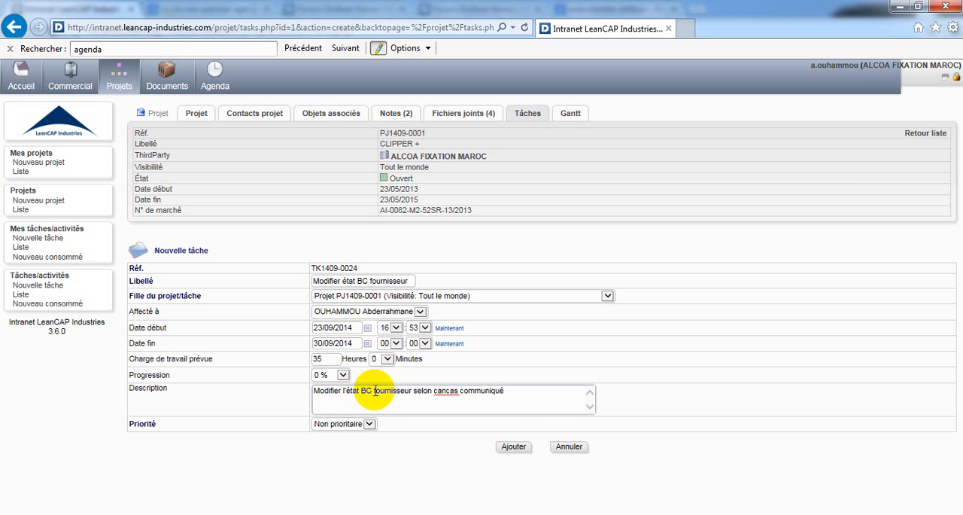
{"action": "left_click", "coordinate": [447, 395]}
{"action": "key", "text": "BackSpace"}
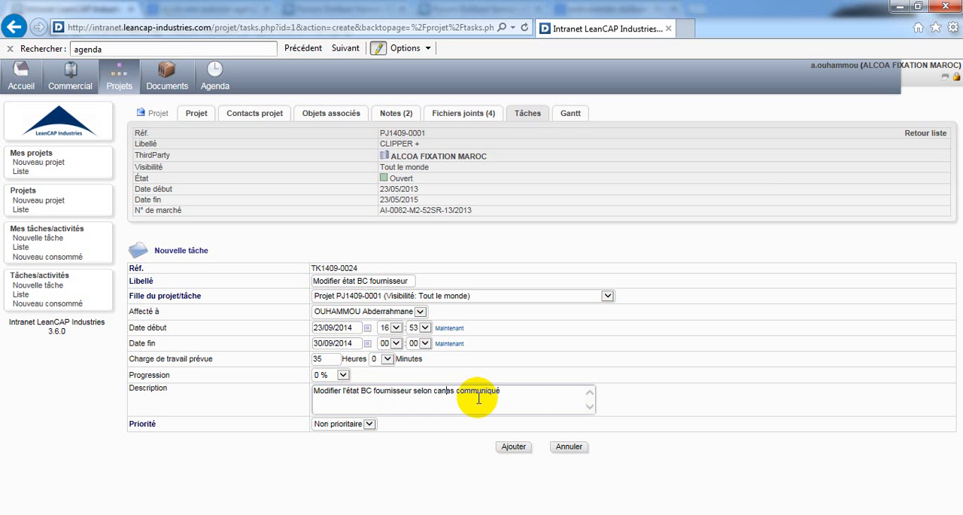
{"action": "type", "text": "v"}
Step: Set the task's priority to Urgent and add the task to the project
{"action": "left_click", "coordinate": [341, 425]}
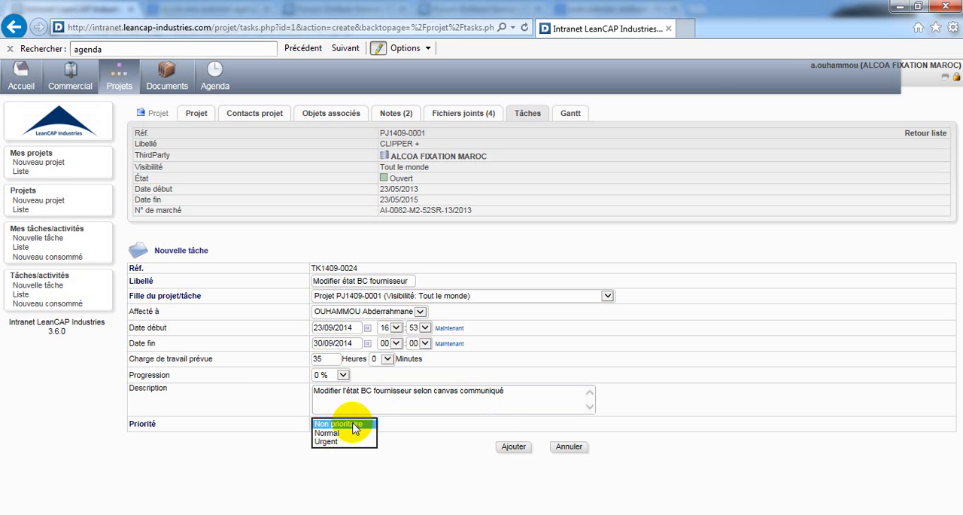
{"action": "left_click", "coordinate": [334, 443]}
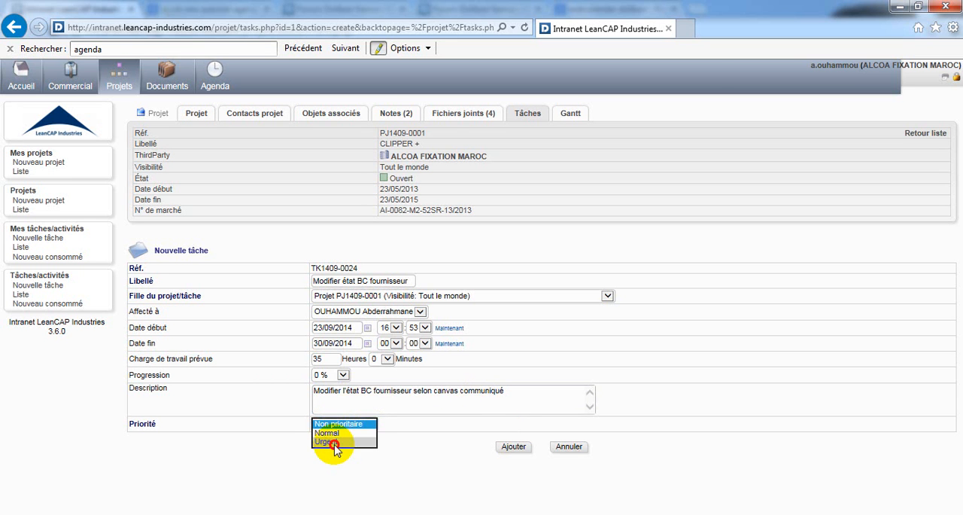
{"action": "left_click", "coordinate": [515, 451]}
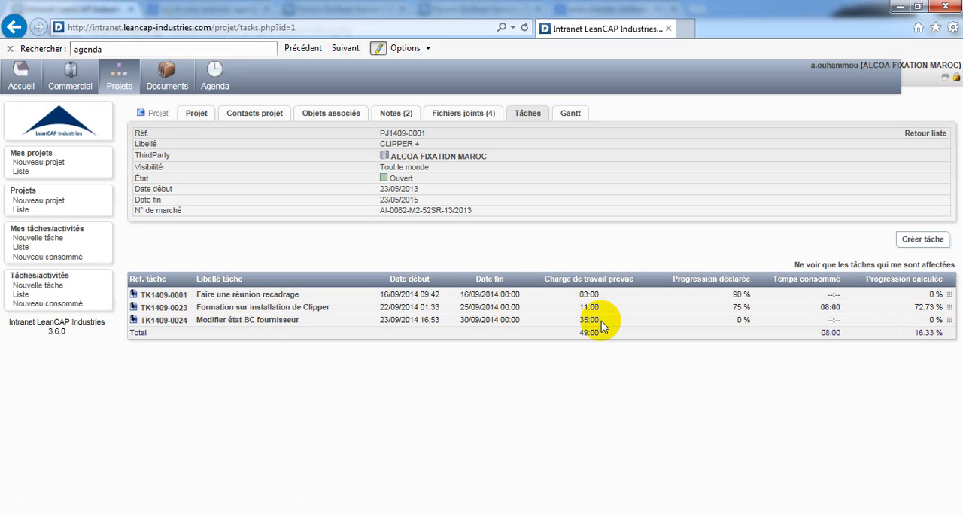
Step: Display the project's Gantt chart and open the sheet of the task Modifier état BC fournisseur from it
{"action": "left_click_drag", "start_coordinate": [601, 325], "coordinate": [580, 323]}
{"action": "left_click", "coordinate": [575, 122]}
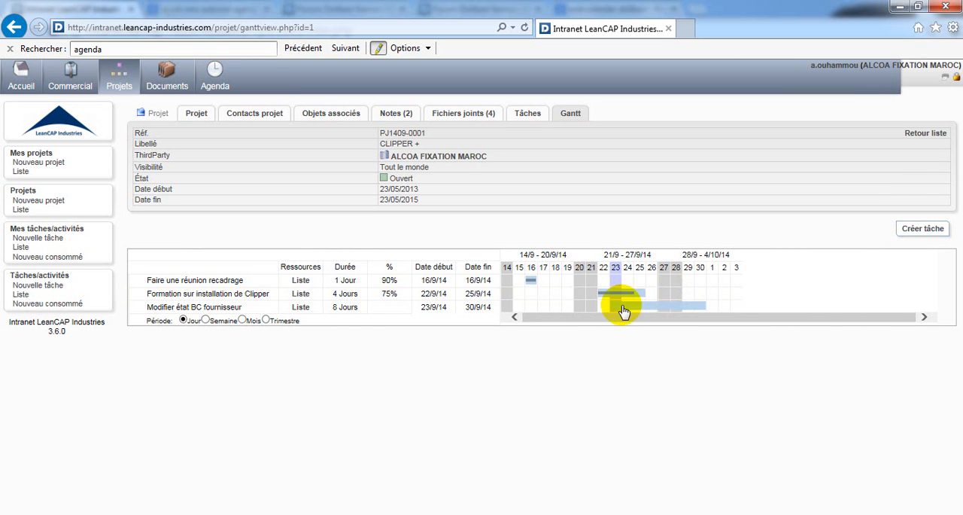
{"action": "mouse_move", "coordinate": [658, 312]}
{"action": "left_click", "coordinate": [656, 307]}
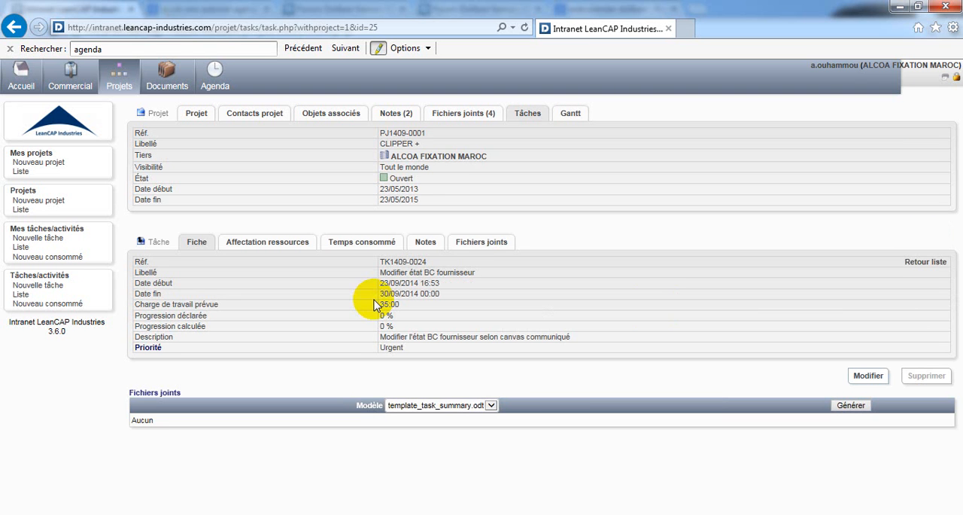
Step: Attach the image file Alcoa-Fixation-MAROC-(2012-03-28).jpg from the desktop to the task Modifier état BC fournisseur
{"action": "left_click", "coordinate": [489, 246]}
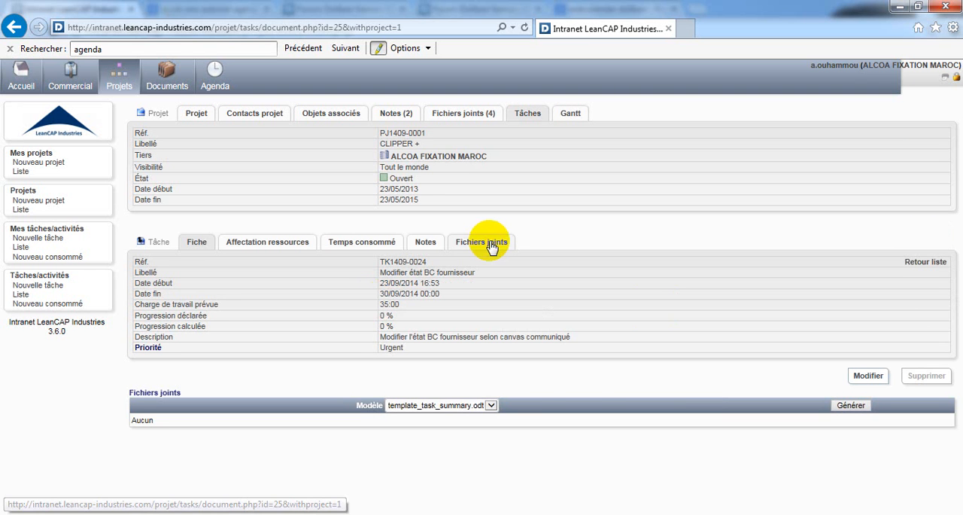
{"action": "left_click", "coordinate": [344, 341]}
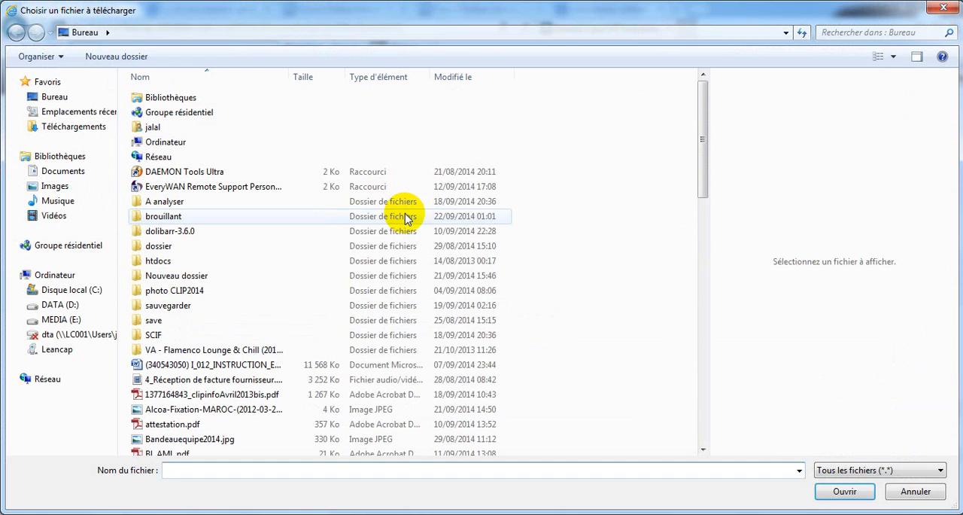
{"action": "left_click", "coordinate": [207, 413]}
{"action": "left_click", "coordinate": [844, 491]}
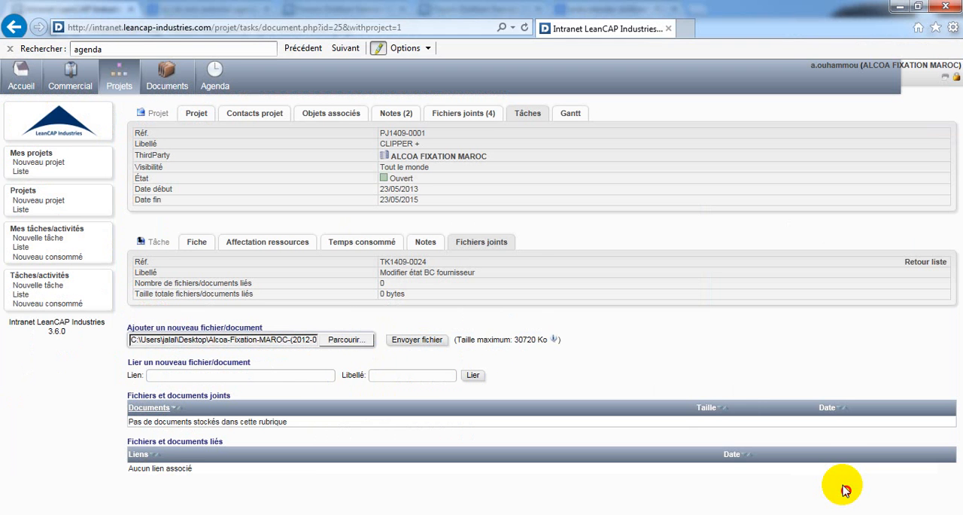
{"action": "left_click", "coordinate": [417, 340]}
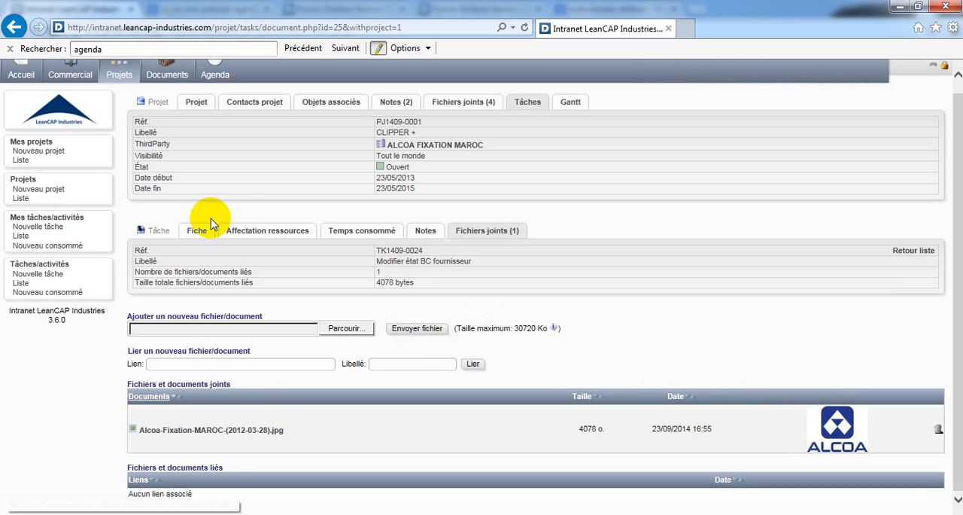
Step: Assign the last listed ALCOA FIXATION MAROC third-party contact to the task as Responsable
{"action": "left_click", "coordinate": [247, 234]}
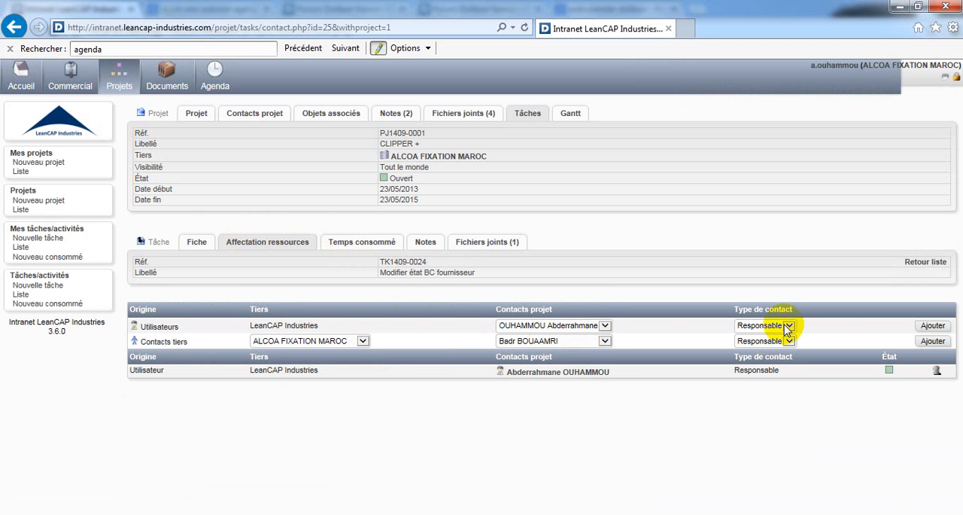
{"action": "left_click", "coordinate": [542, 326]}
{"action": "left_click", "coordinate": [543, 327]}
{"action": "left_click", "coordinate": [557, 341]}
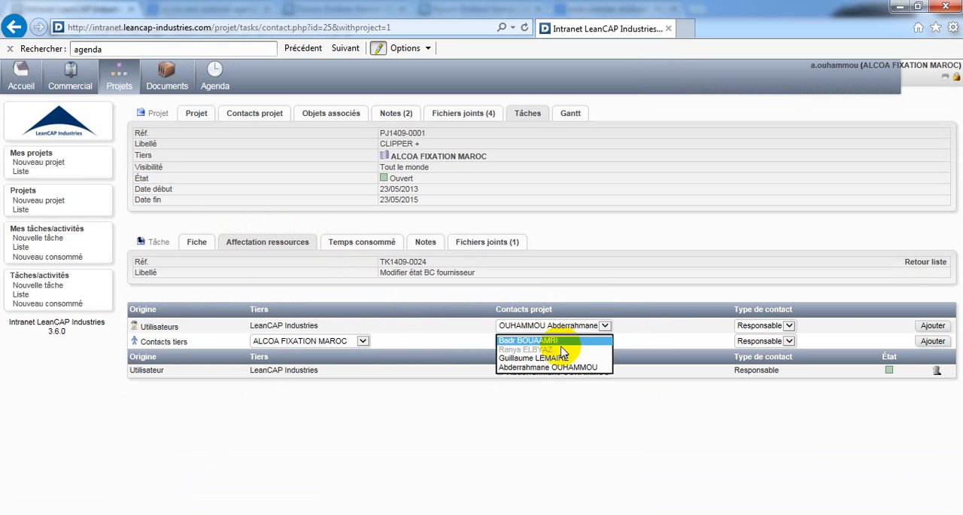
{"action": "left_click", "coordinate": [559, 366]}
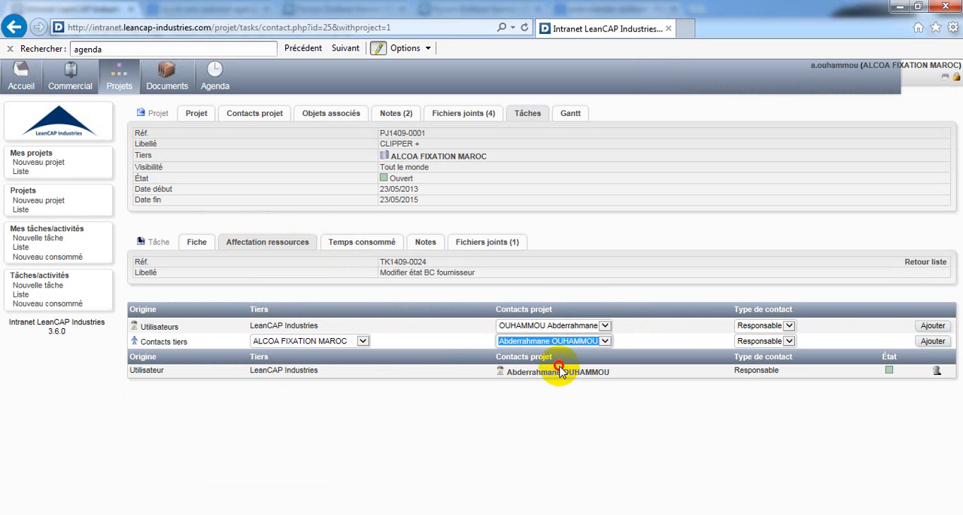
{"action": "left_click", "coordinate": [933, 341]}
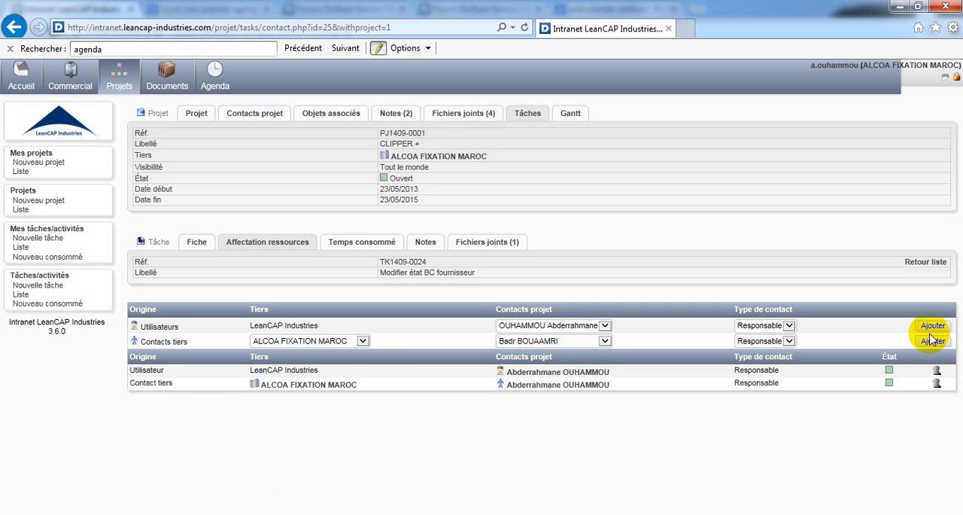
{"action": "left_click_drag", "start_coordinate": [390, 366], "coordinate": [376, 384]}
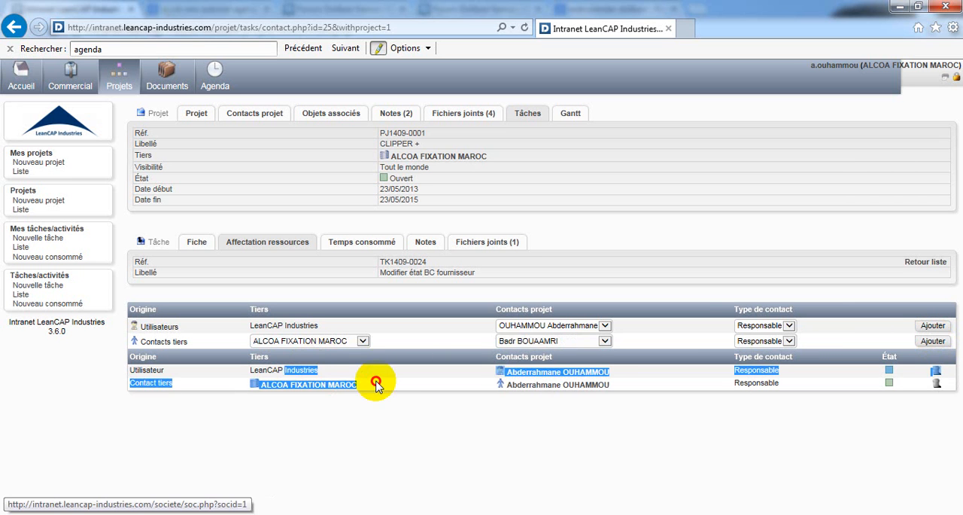
{"action": "left_click", "coordinate": [540, 406]}
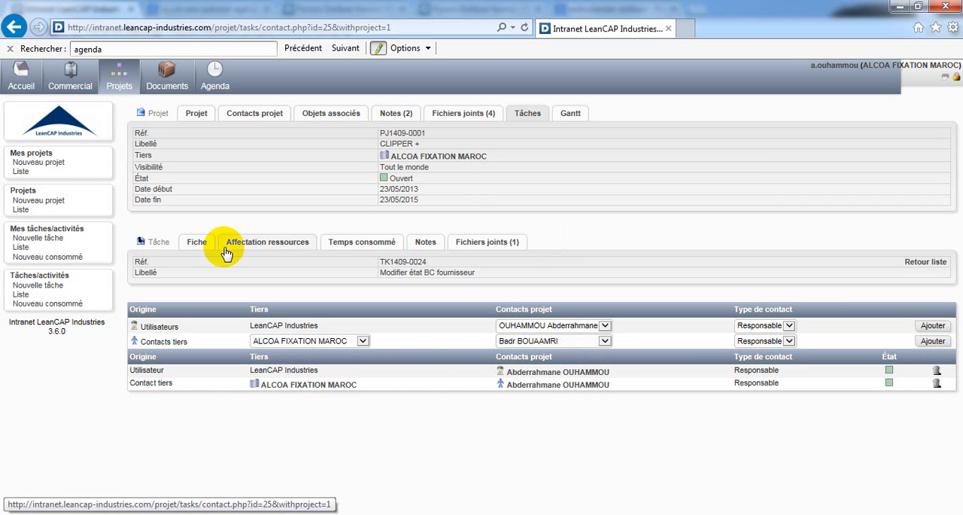
Step: Set the declared progress of the task Modifier état BC fournisseur to 75 % and save the change
{"action": "left_click", "coordinate": [198, 244]}
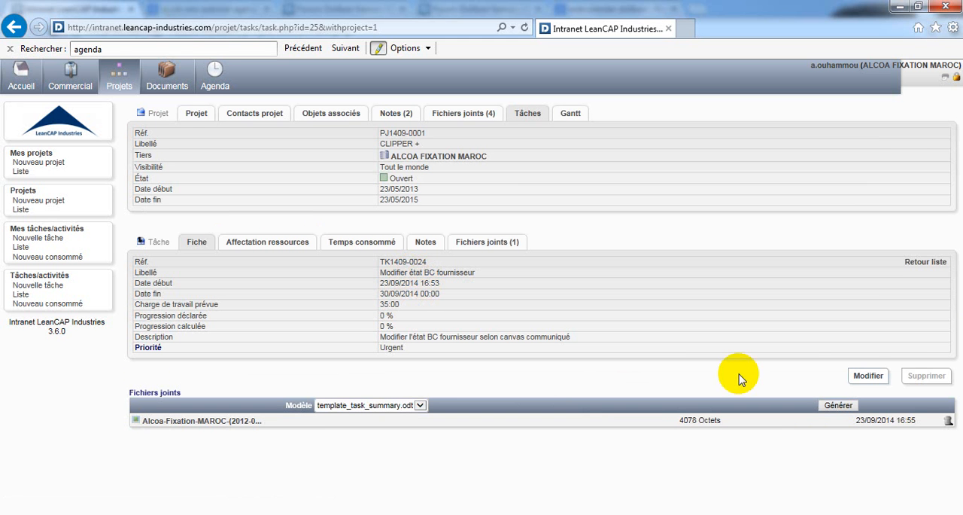
{"action": "left_click", "coordinate": [872, 377]}
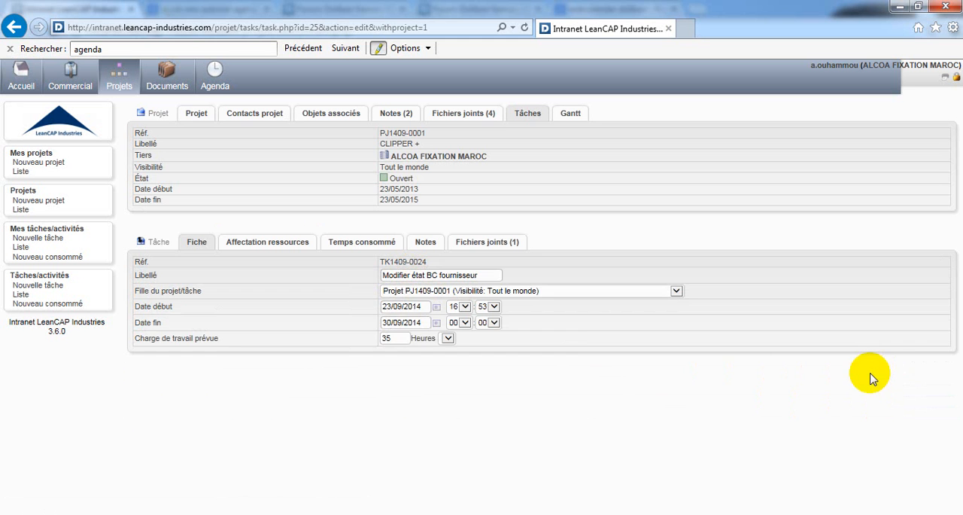
{"action": "left_click", "coordinate": [413, 356]}
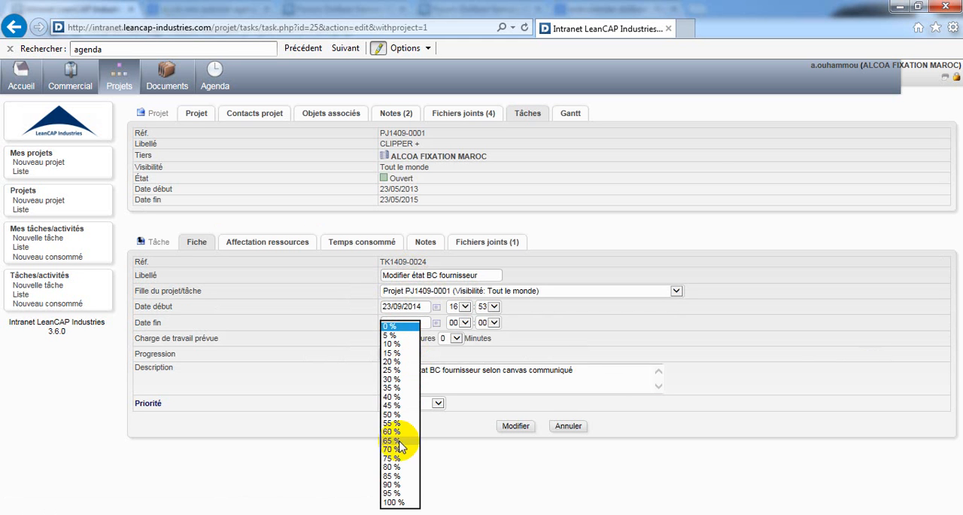
{"action": "left_click", "coordinate": [397, 457]}
{"action": "left_click", "coordinate": [513, 426]}
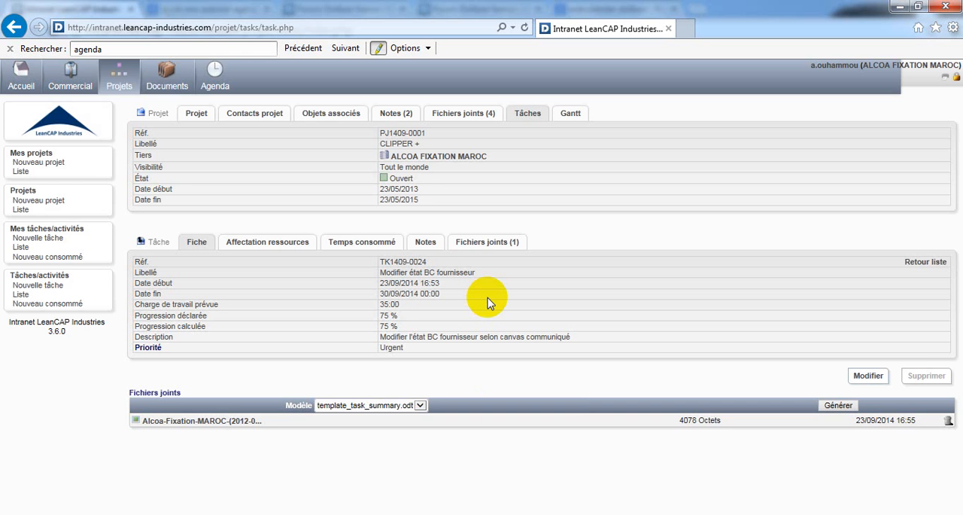
Step: View the task's bar in the project's Gantt chart and reopen its task sheet from there
{"action": "left_click", "coordinate": [570, 113]}
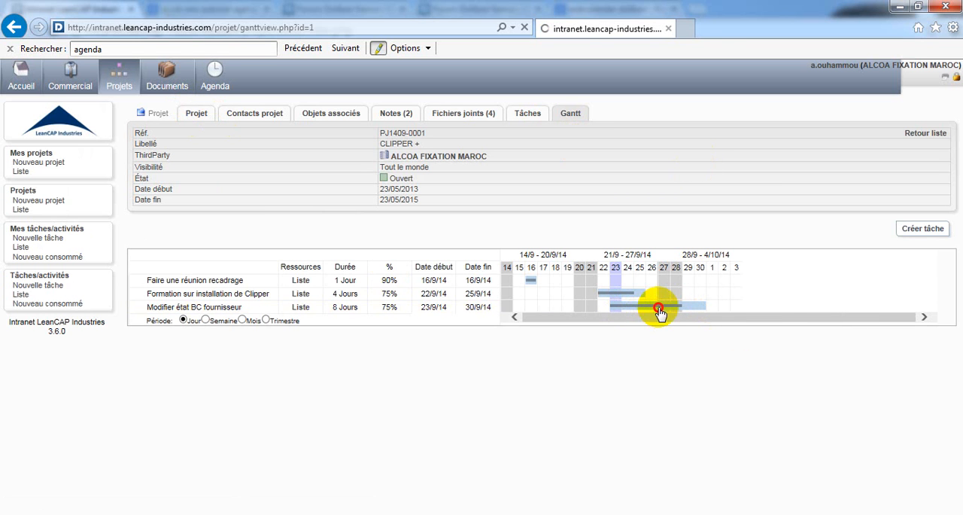
{"action": "left_click", "coordinate": [611, 305]}
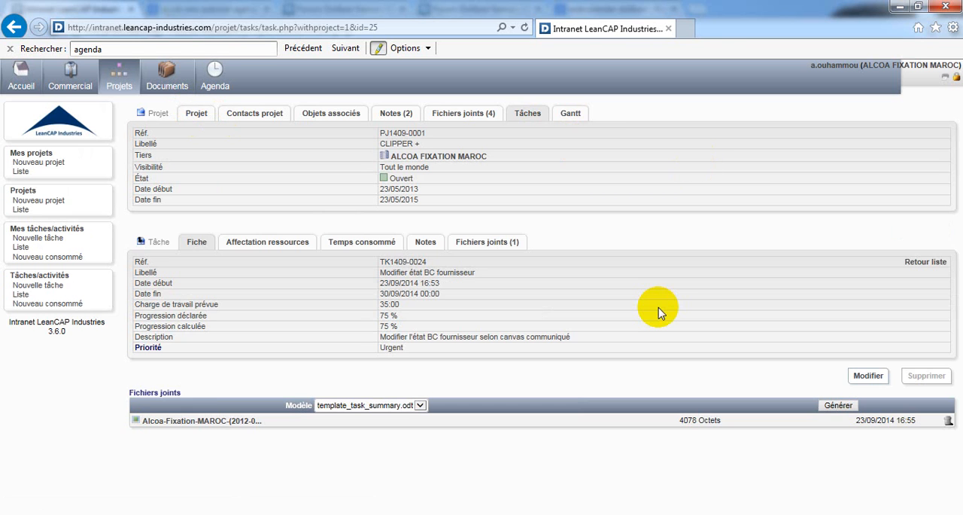
{"action": "left_click", "coordinate": [871, 375]}
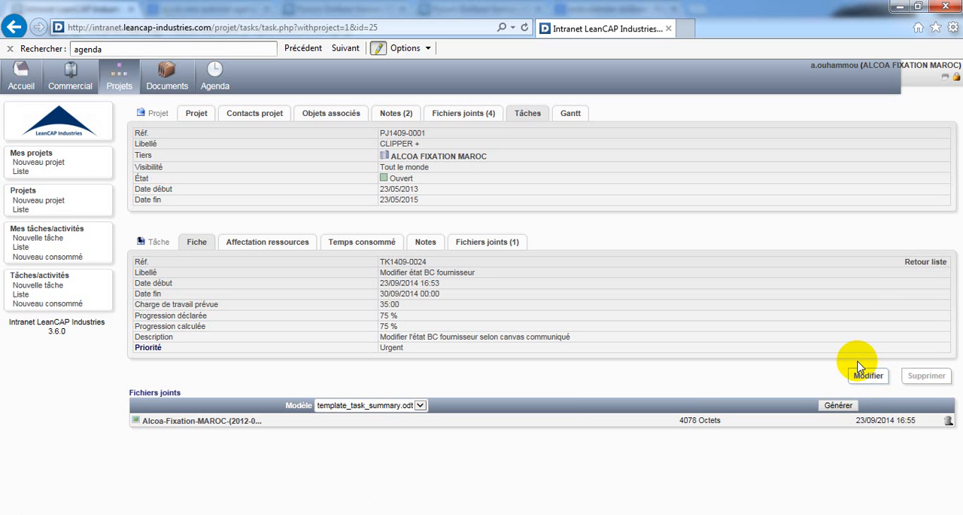
Step: Examine the declared progress of the tasks in the CLIPPER + project's task list and display the list's print version
{"action": "left_click", "coordinate": [190, 117]}
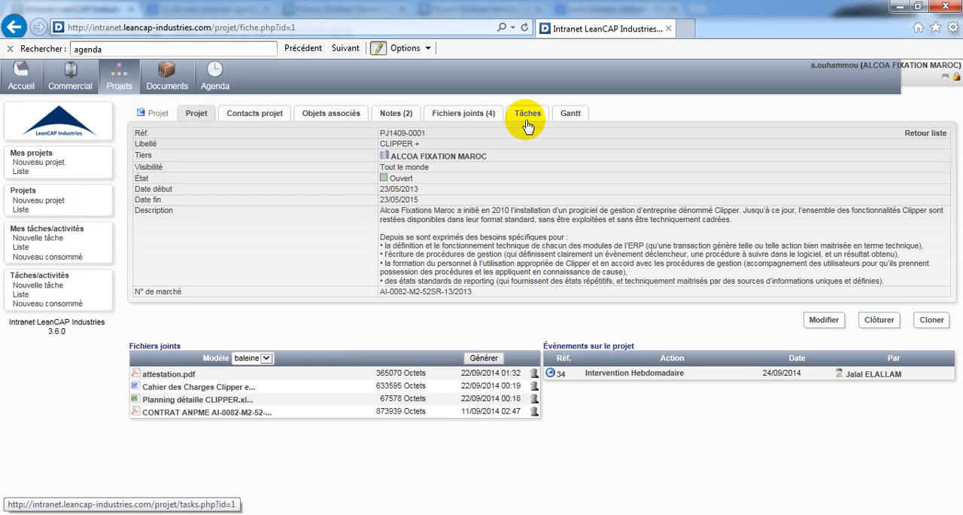
{"action": "left_click", "coordinate": [528, 122]}
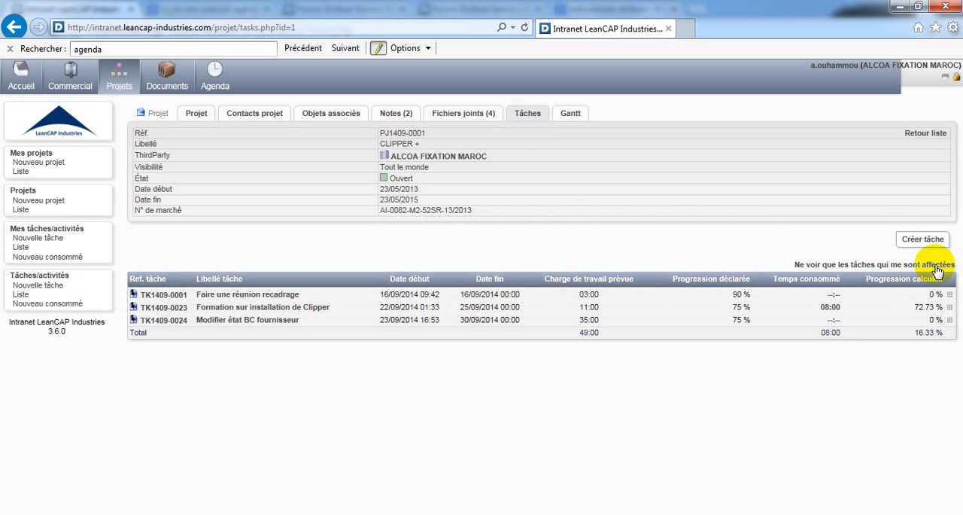
{"action": "triple_click", "coordinate": [736, 280]}
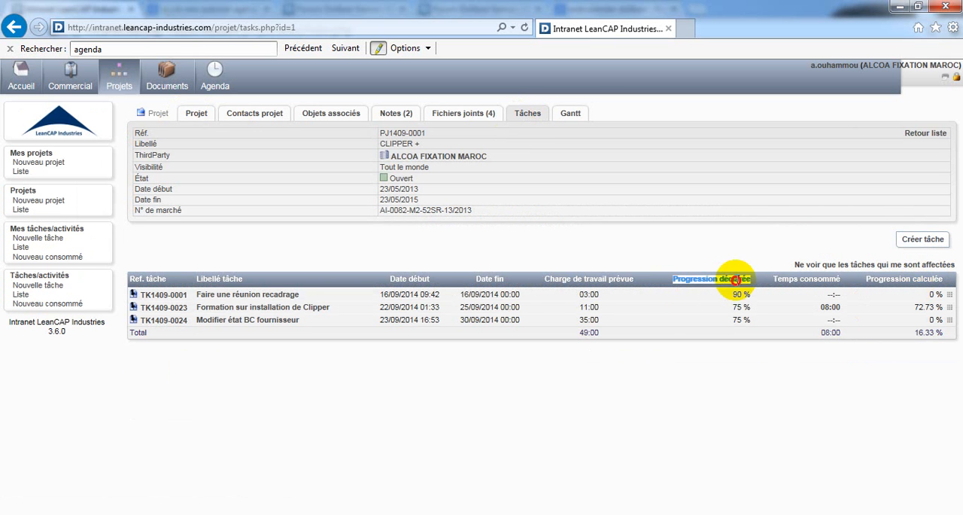
{"action": "triple_click", "coordinate": [751, 322]}
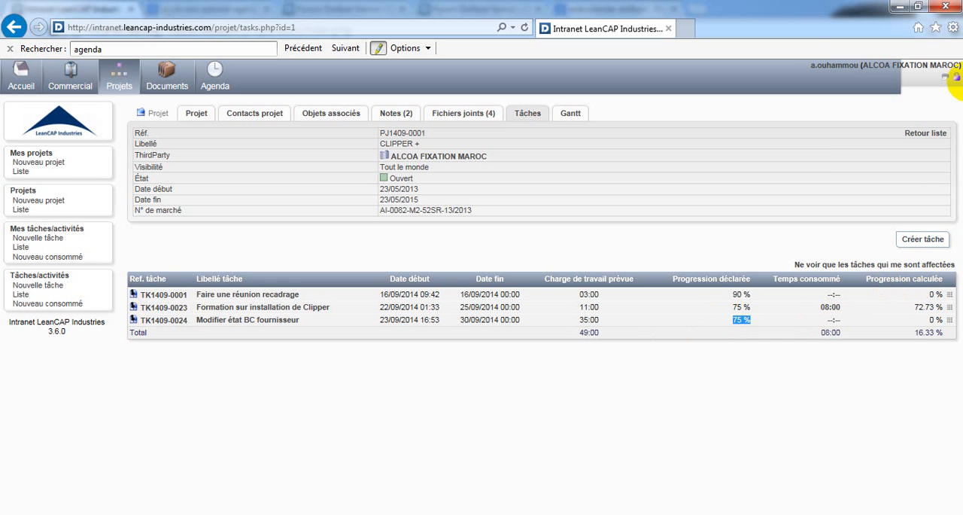
{"action": "left_click", "coordinate": [945, 77]}
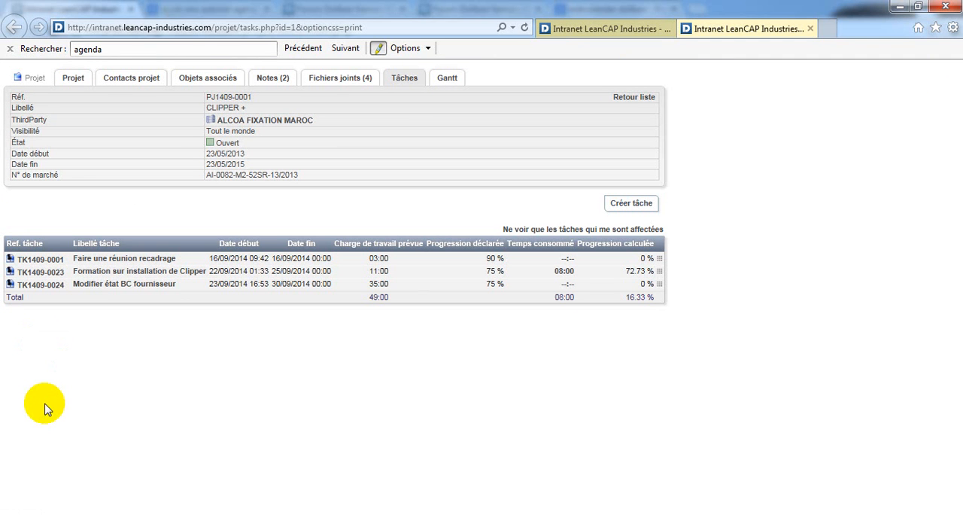
Step: Return to the project list and start a new project titled "Amélioration de la gestion de production sur Clipper"
{"action": "left_click", "coordinate": [636, 102]}
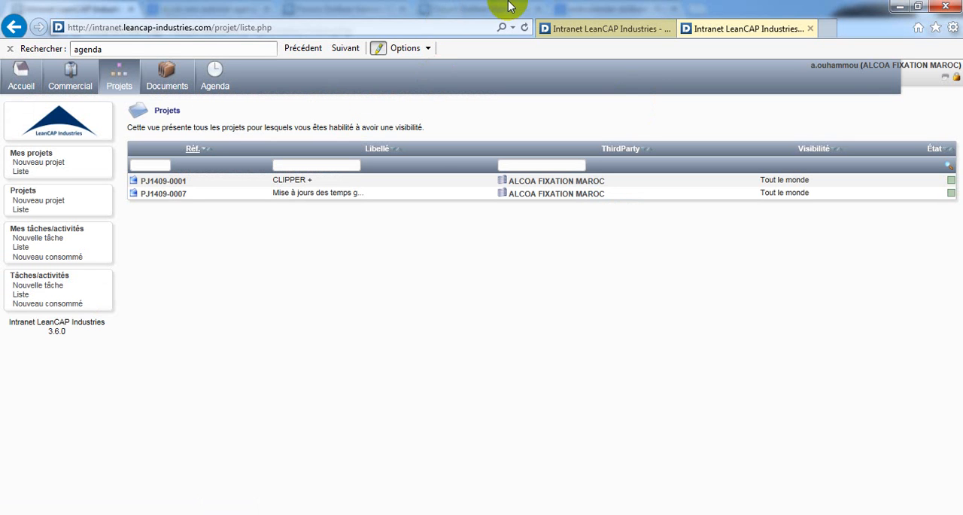
{"action": "left_click", "coordinate": [39, 162]}
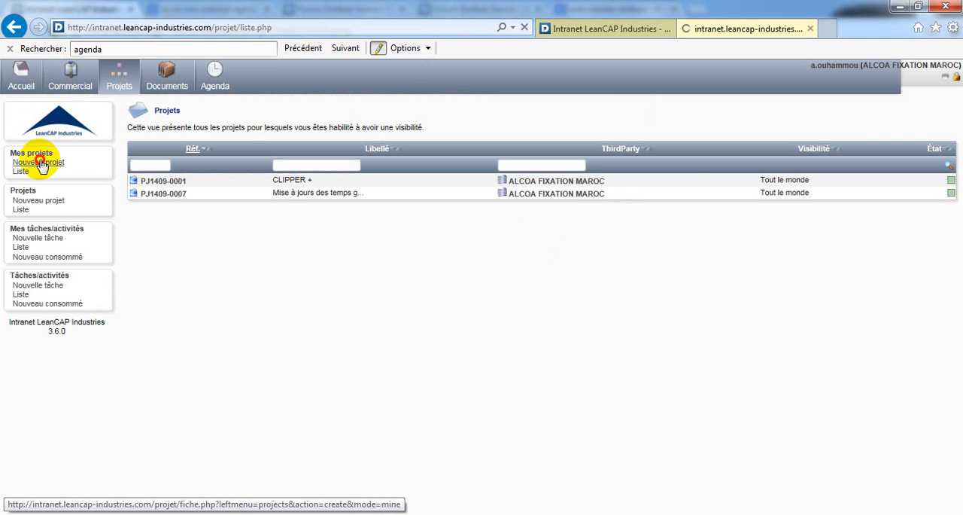
{"action": "left_click", "coordinate": [269, 149]}
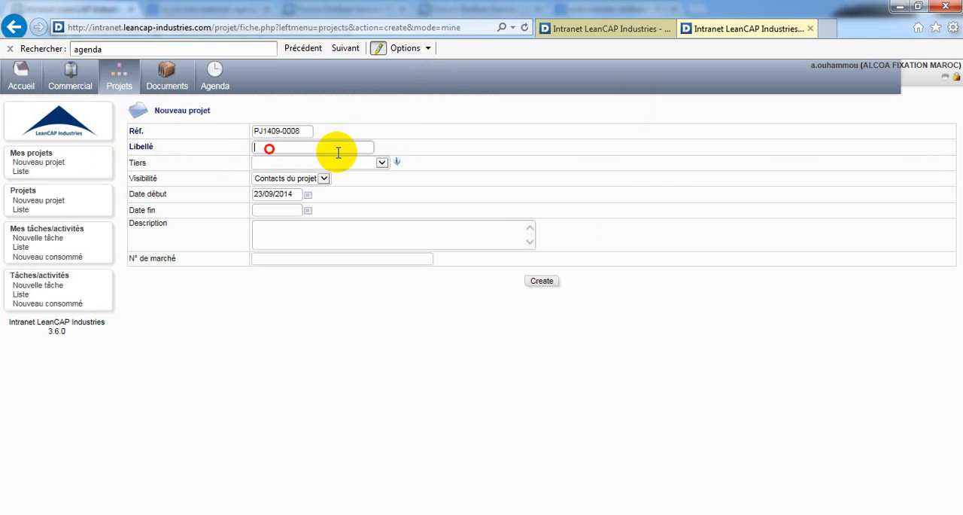
{"action": "type", "text": "Amé"}
{"action": "type", "text": "lior"}
{"action": "type", "text": "ation de"}
{"action": "type", "text": " la "}
{"action": "type", "text": "gest"}
{"action": "type", "text": "ion de p"}
{"action": "type", "text": "roductio"}
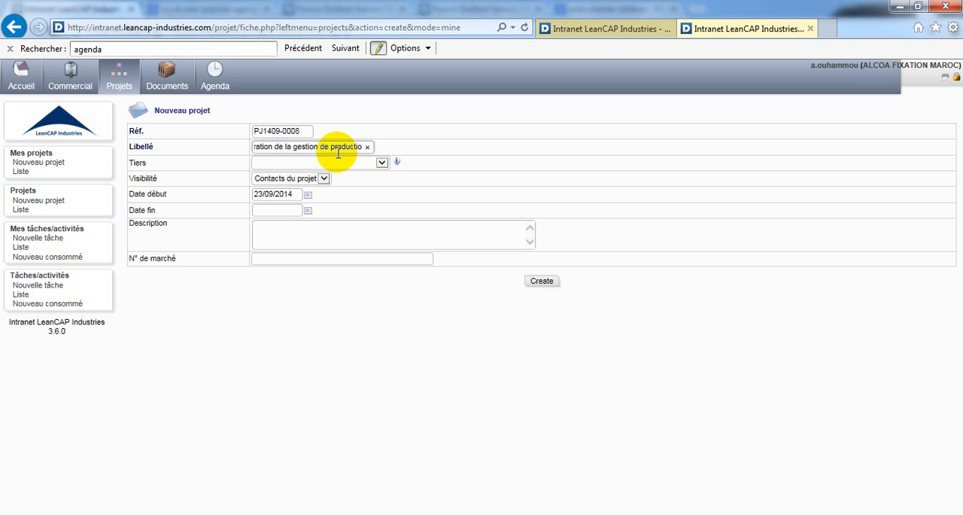
{"action": "type", "text": "n sur Clipper"}
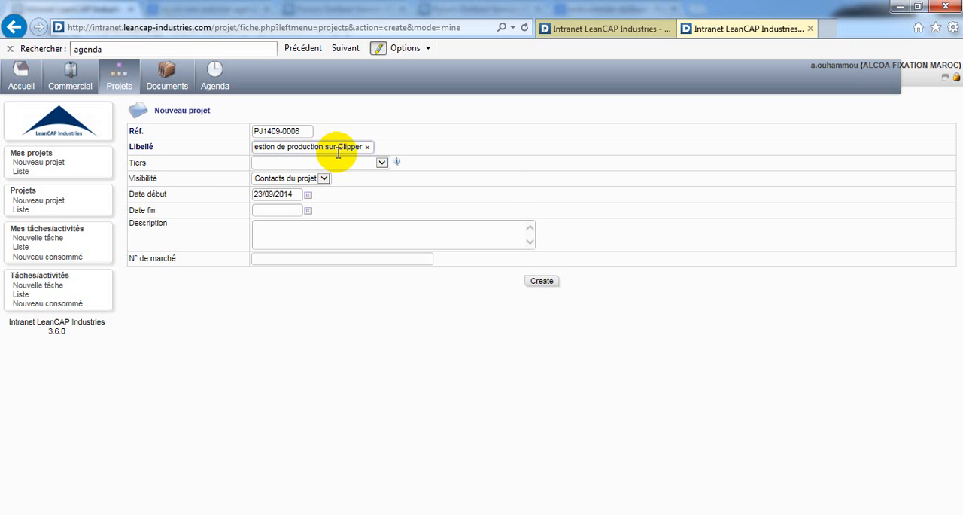
Step: Set the new project's third party to ALCOA FIXATION MAROC (Client) and its end date to 27/11/2014
{"action": "left_click", "coordinate": [368, 164]}
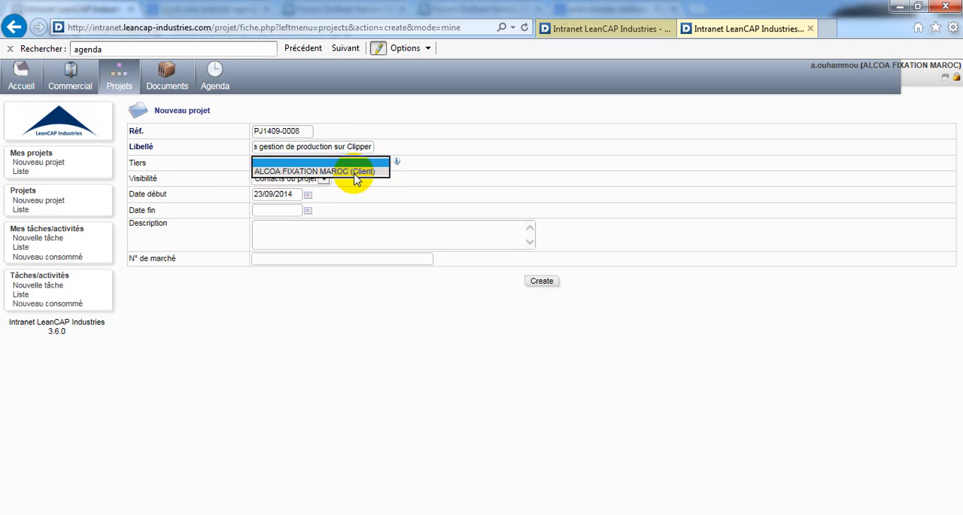
{"action": "left_click", "coordinate": [357, 172]}
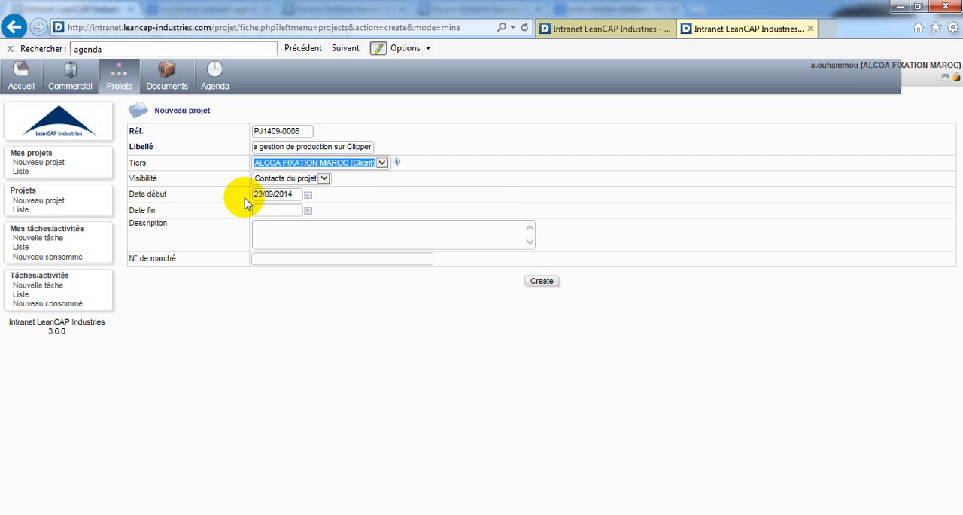
{"action": "left_click", "coordinate": [296, 195]}
{"action": "left_click_drag", "start_coordinate": [296, 195], "coordinate": [256, 198]}
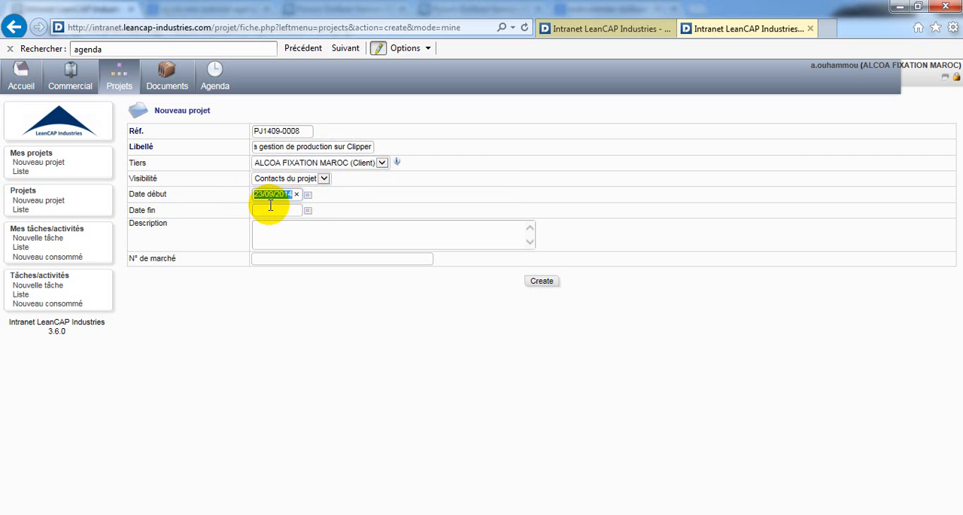
{"action": "left_click", "coordinate": [309, 211]}
{"action": "left_click", "coordinate": [310, 211]}
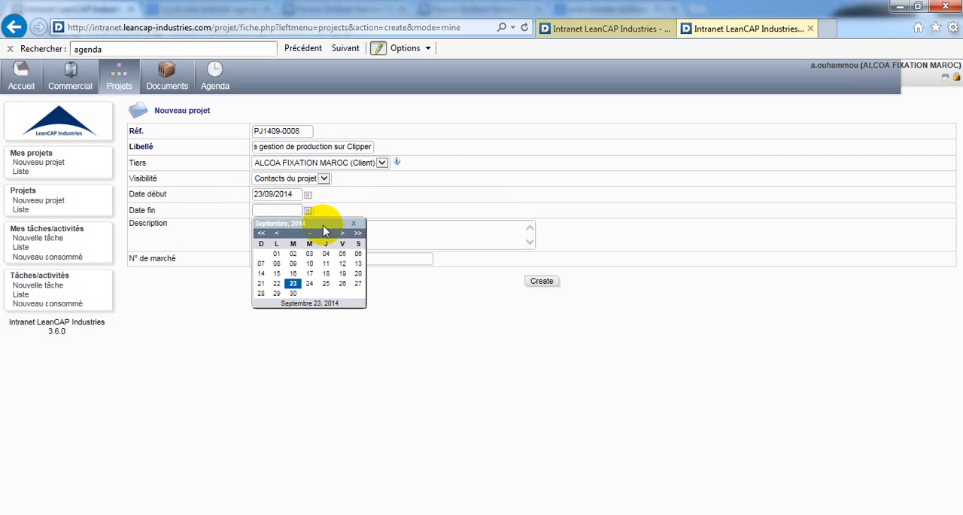
{"action": "left_click", "coordinate": [343, 234]}
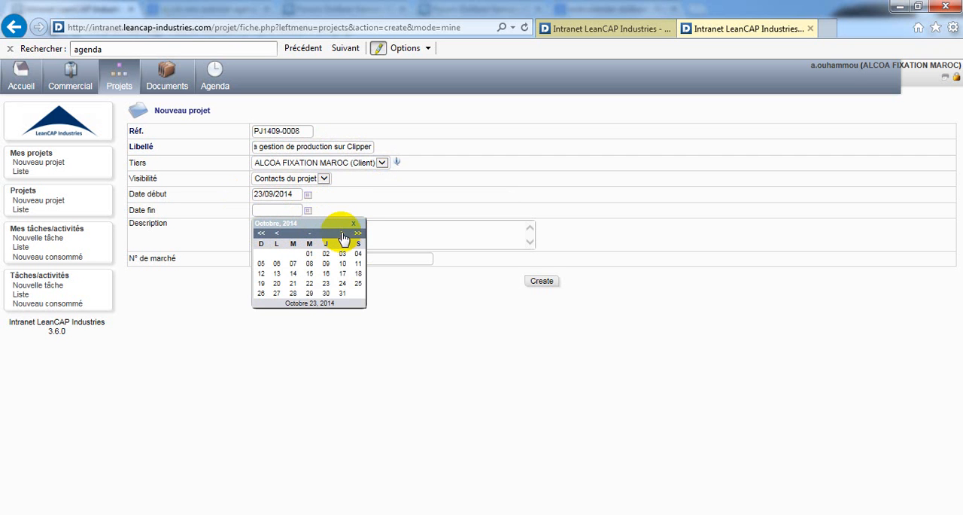
{"action": "left_click", "coordinate": [342, 234]}
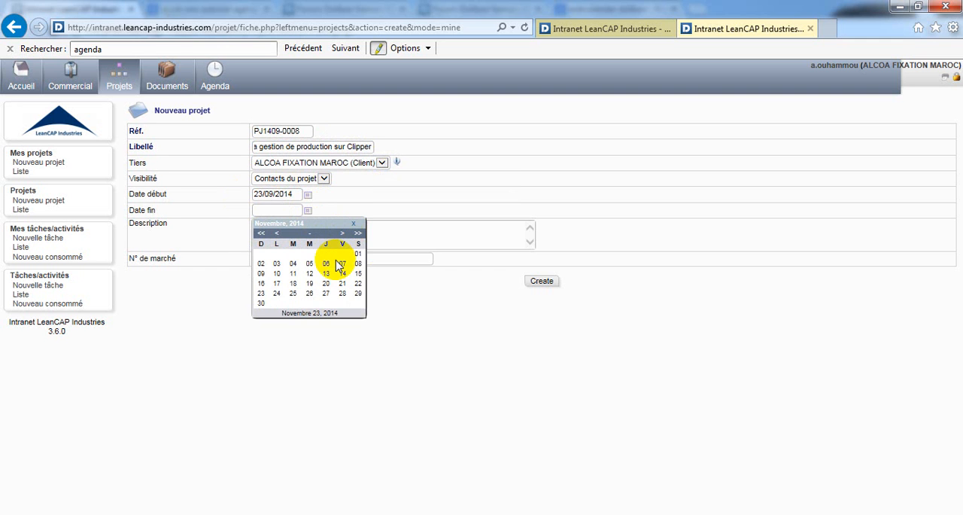
{"action": "left_click", "coordinate": [326, 293]}
Step: Enter the project description "Description du projet ...." and create the project
{"action": "left_click", "coordinate": [303, 235]}
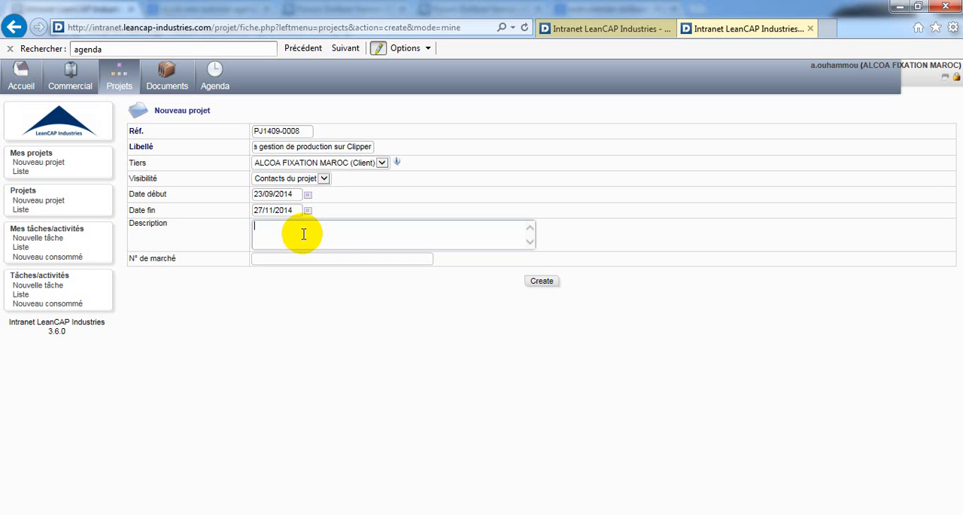
{"action": "type", "text": "Description du projet ...."}
{"action": "left_click", "coordinate": [542, 282]}
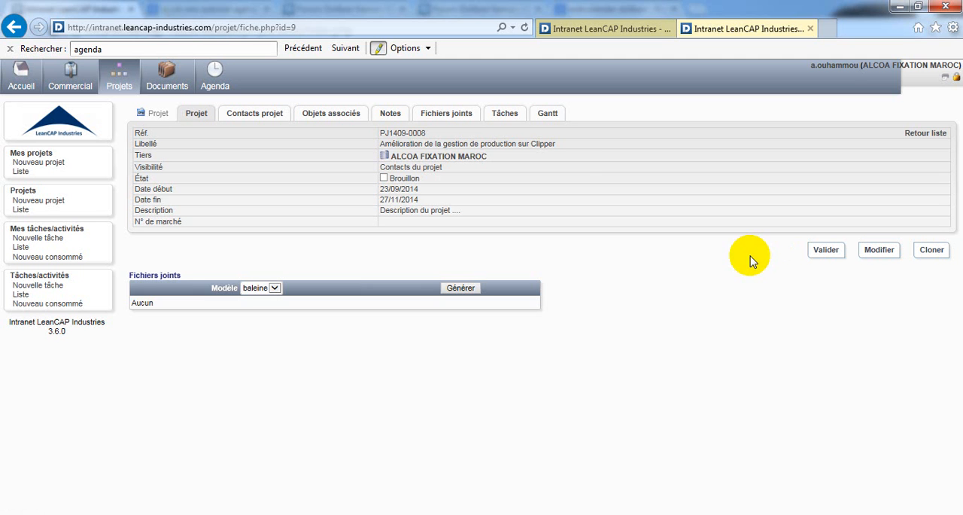
Step: Add the second available ALCOA FIXATION MAROC third-party contact to the new project as Contributeur
{"action": "left_click", "coordinate": [261, 114]}
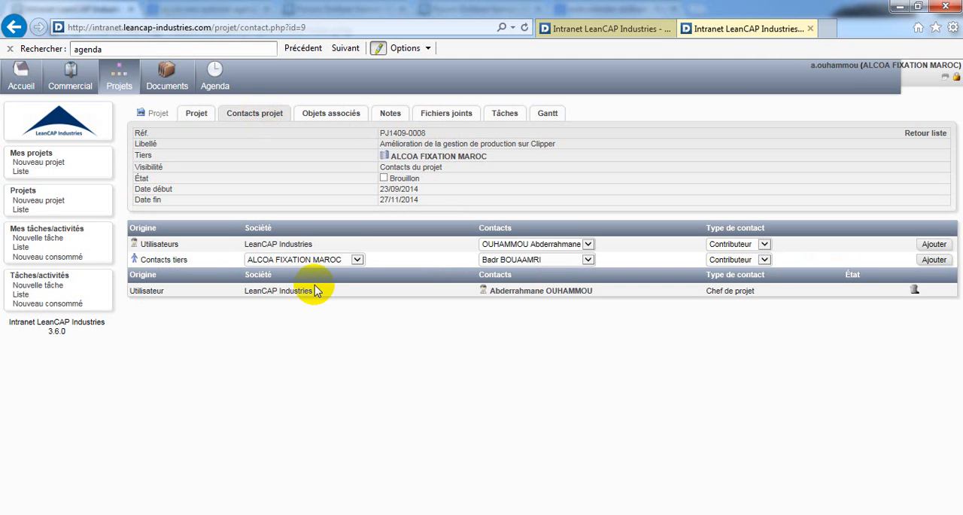
{"action": "left_click", "coordinate": [548, 245]}
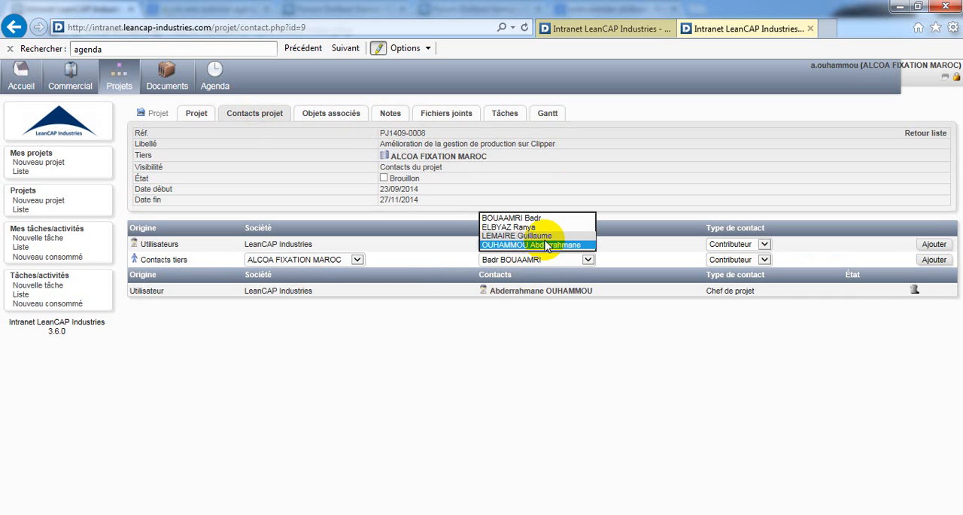
{"action": "left_click", "coordinate": [548, 245]}
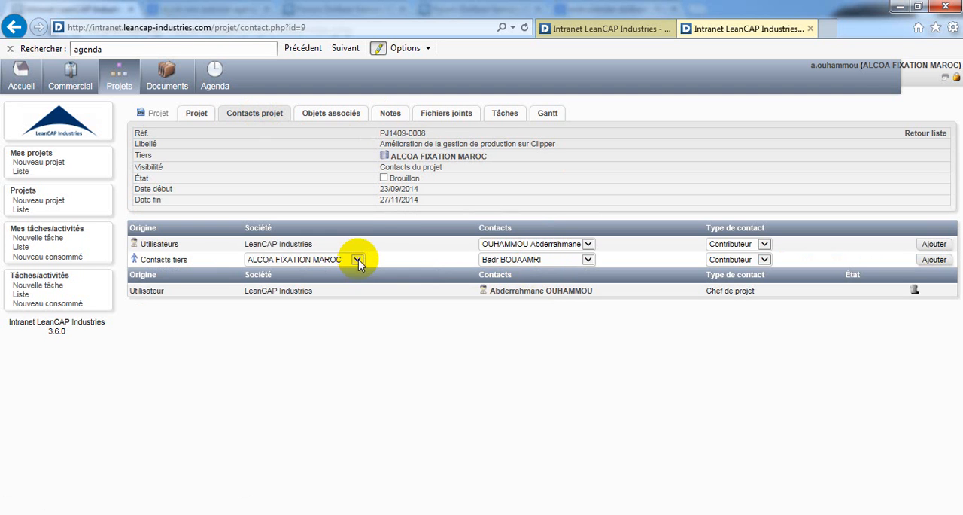
{"action": "left_click", "coordinate": [537, 267]}
{"action": "left_click", "coordinate": [539, 268]}
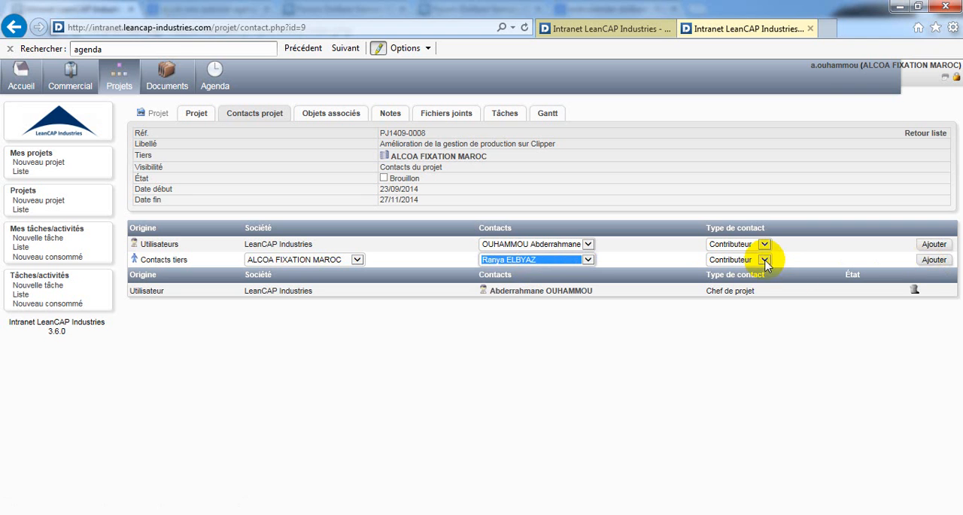
{"action": "left_click", "coordinate": [925, 261]}
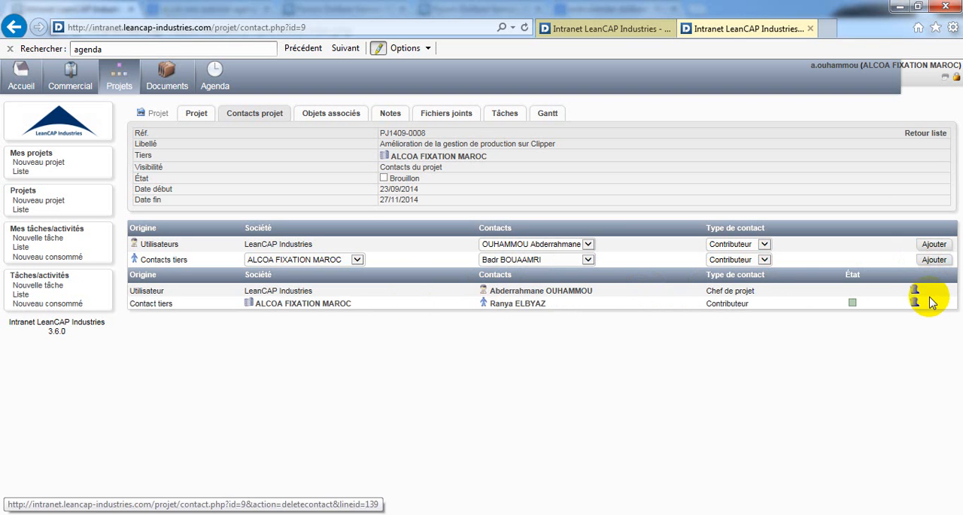
Step: Remove the Chef de projet user from the project's contacts and return to the list of all projects
{"action": "triple_click", "coordinate": [605, 293]}
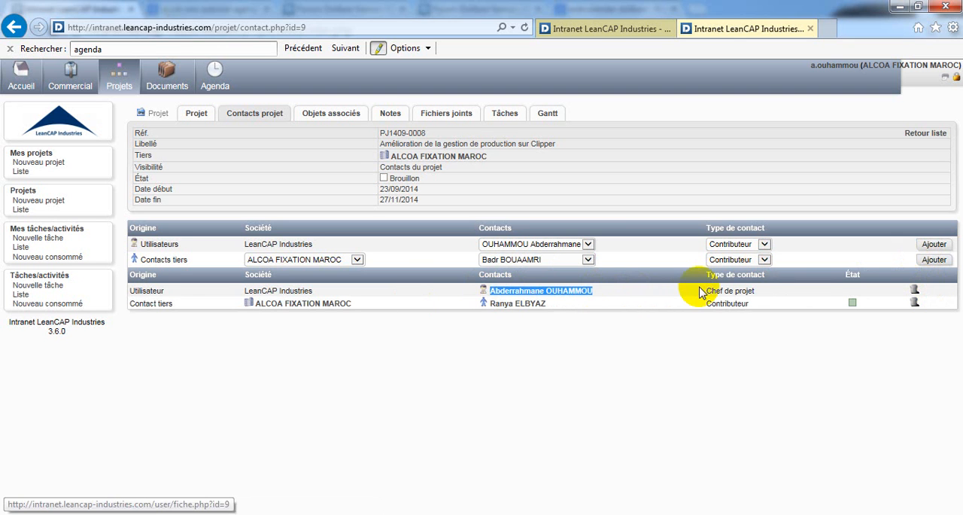
{"action": "left_click", "coordinate": [915, 293]}
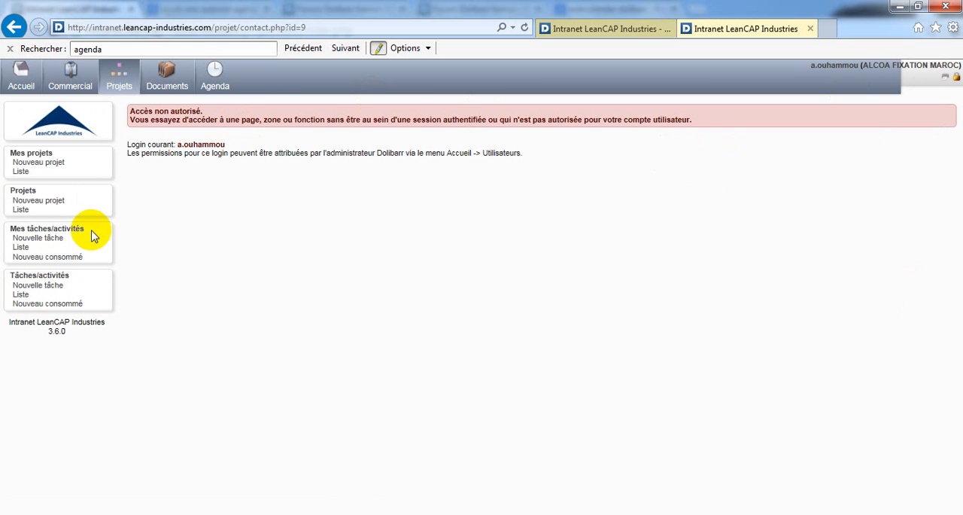
{"action": "left_click", "coordinate": [23, 212]}
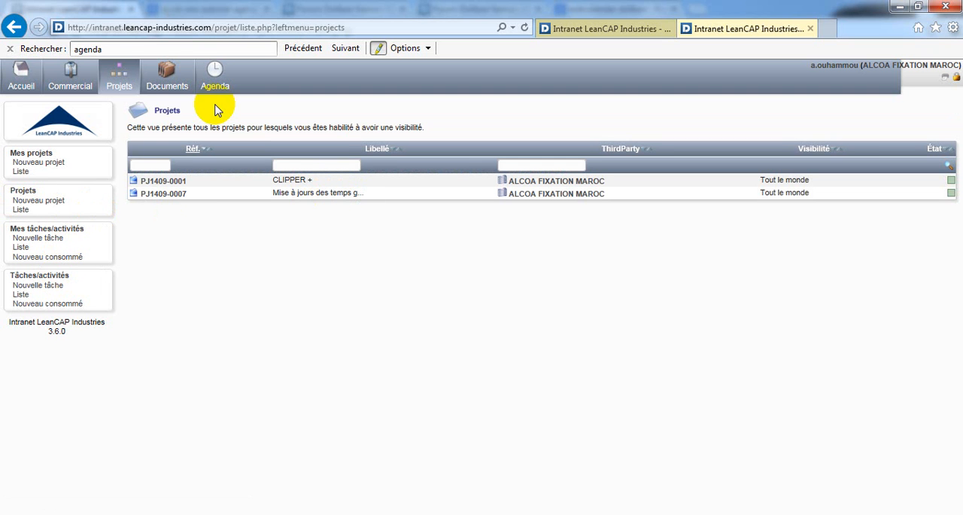
Step: Browse the document space to the Gestion de stock folder under Documentation, CLIPPER ERP, Supports de formation
{"action": "left_click", "coordinate": [158, 81]}
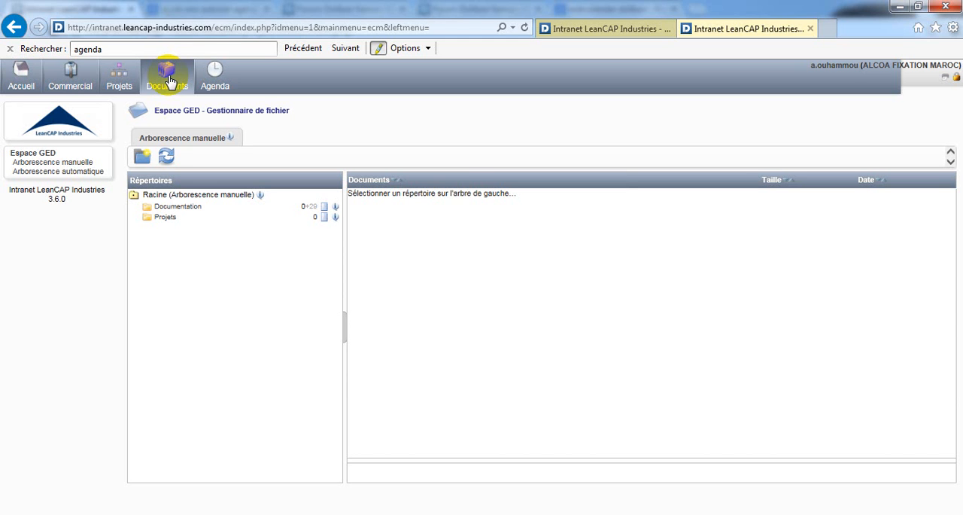
{"action": "left_click", "coordinate": [178, 207]}
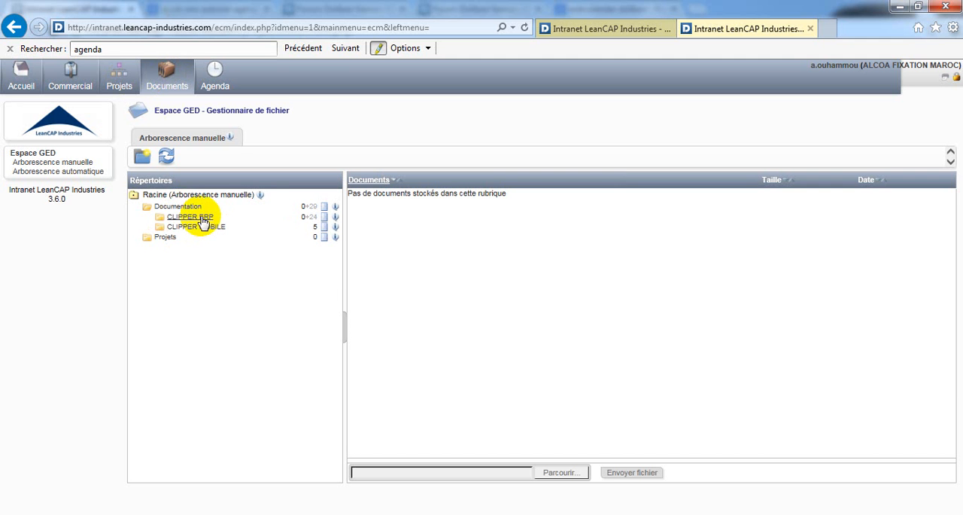
{"action": "left_click", "coordinate": [204, 219]}
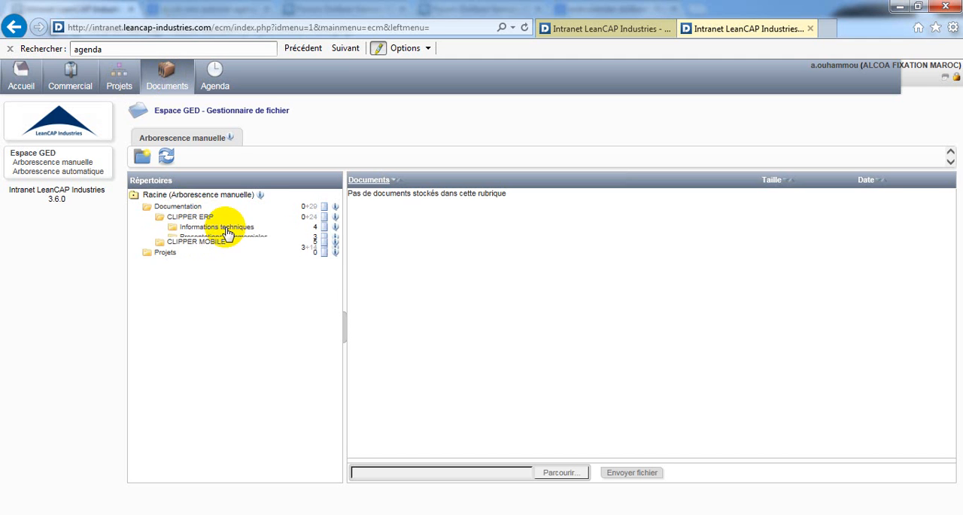
{"action": "left_click", "coordinate": [226, 248]}
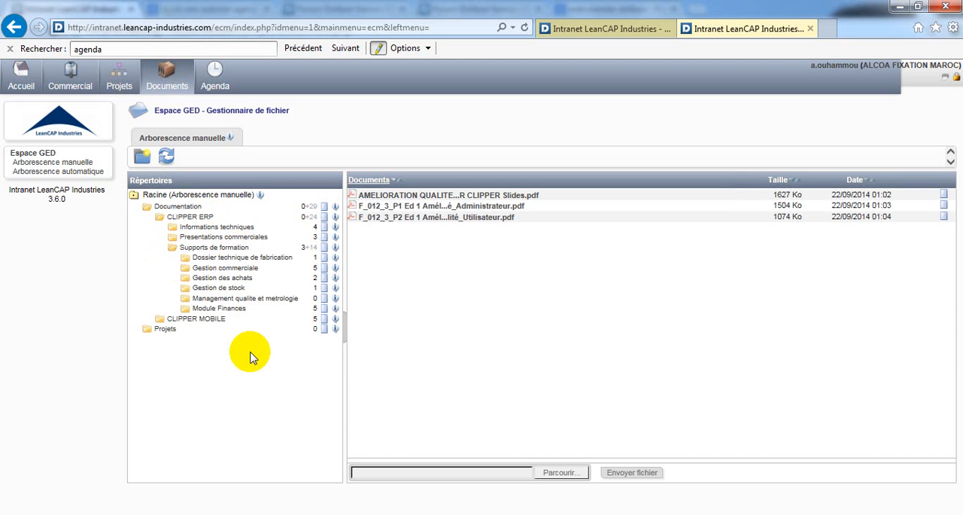
{"action": "left_click", "coordinate": [223, 290]}
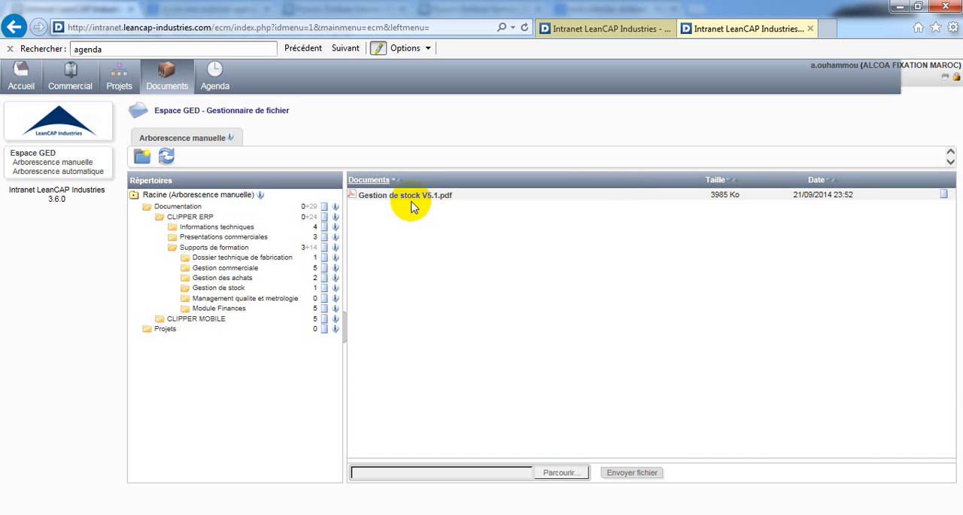
Step: Open Gestion de stock V5.1.pdf without saving it, skim its pages and close it
{"action": "left_click", "coordinate": [416, 202]}
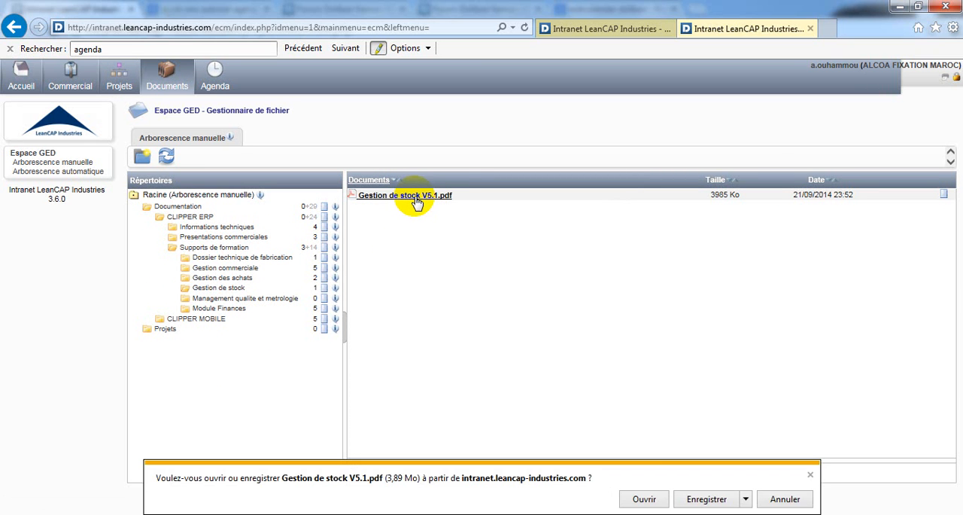
{"action": "left_click", "coordinate": [644, 500]}
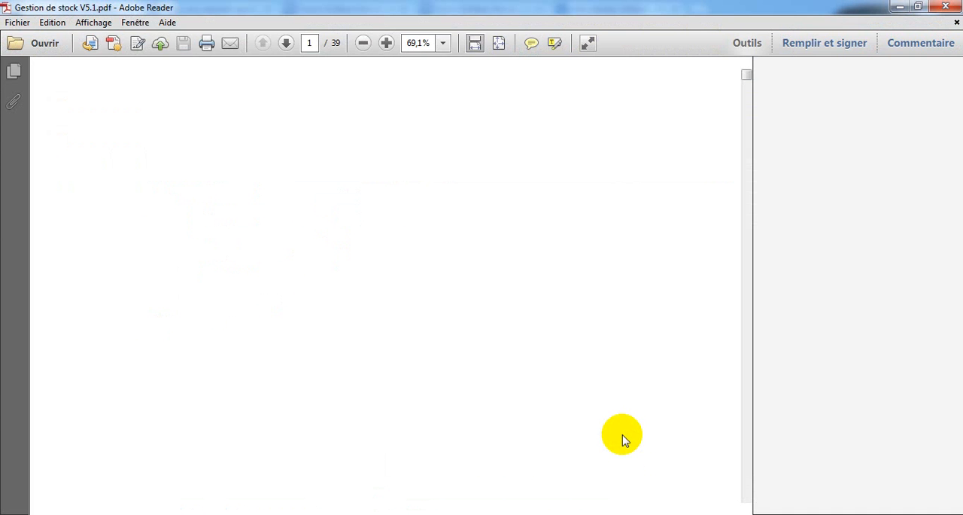
{"action": "left_click_drag", "start_coordinate": [742, 81], "coordinate": [747, 179]}
{"action": "left_click", "coordinate": [944, 6]}
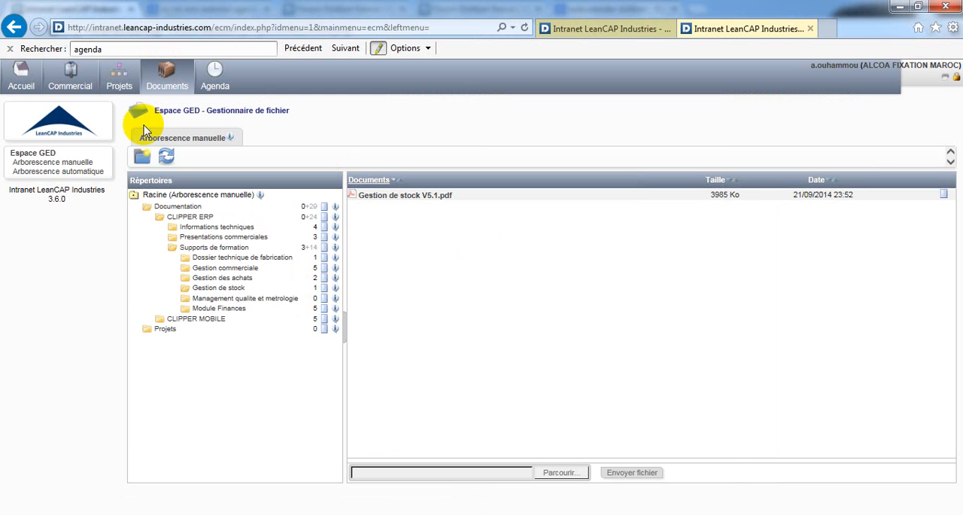
Step: Display the agenda and look over its monthly calendar of events for September 2014
{"action": "left_click", "coordinate": [216, 84]}
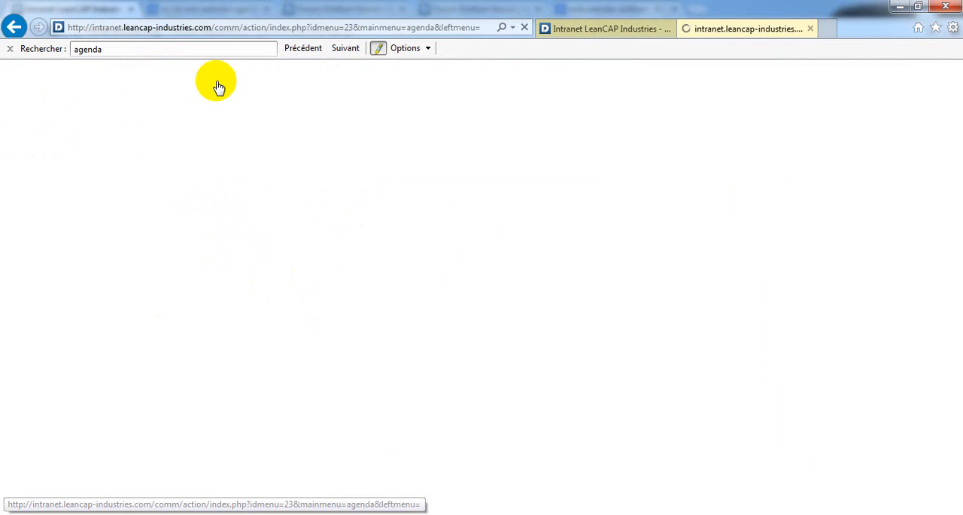
{"action": "scroll", "coordinate": [490, 342], "scroll_direction": "down", "scroll_amount": 1}
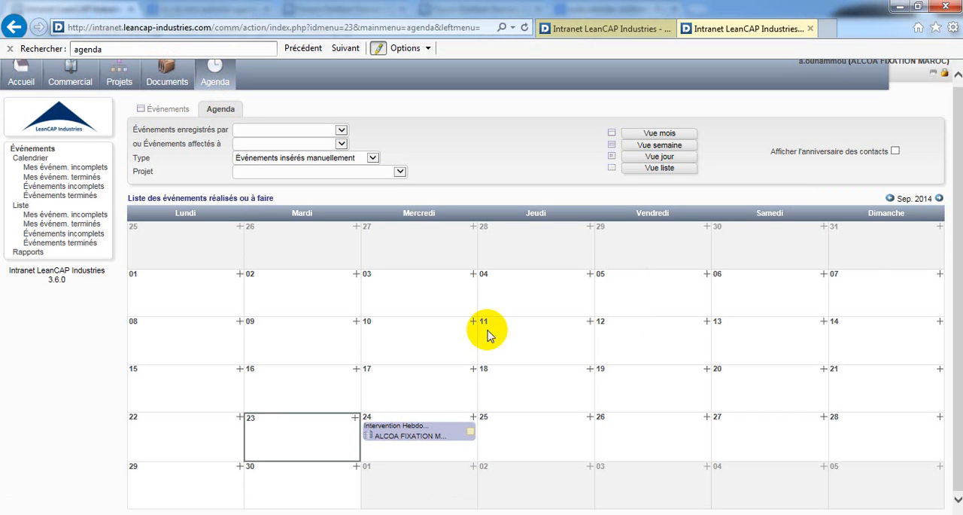
{"action": "scroll", "coordinate": [491, 324], "scroll_direction": "up", "scroll_amount": 1}
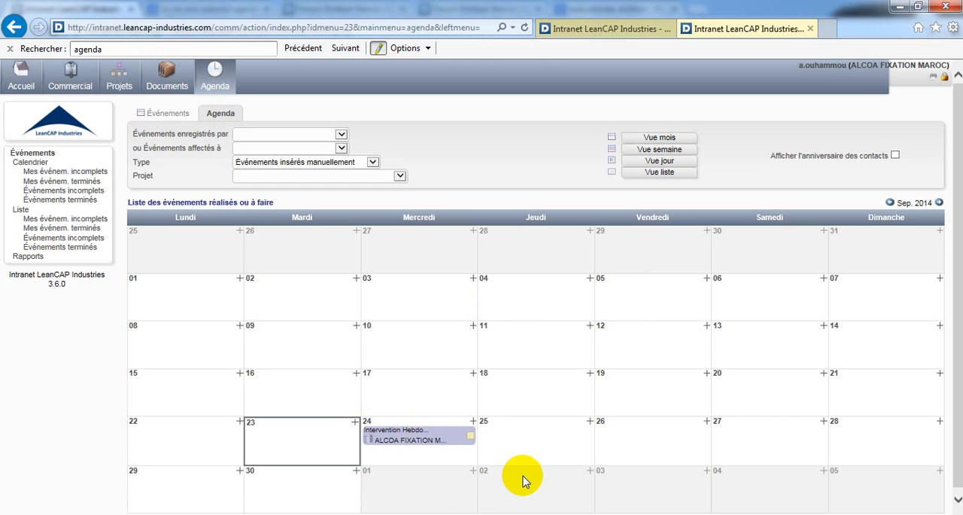